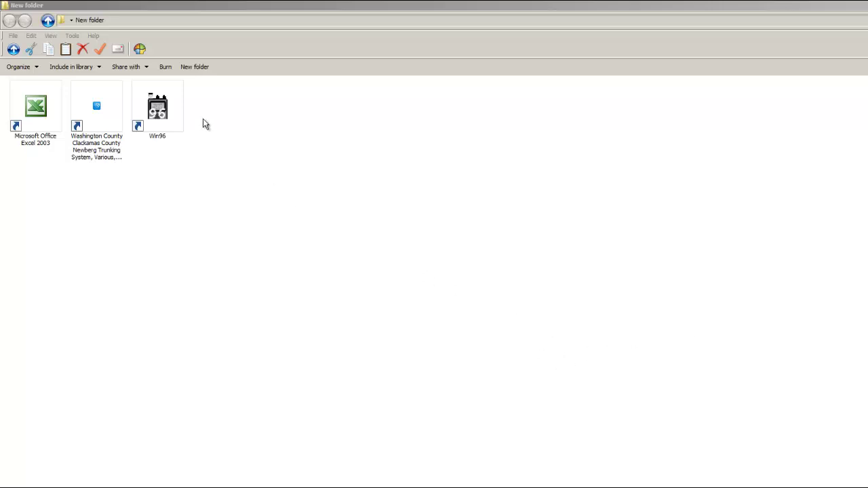
Close the Youtube Tutorial file in Win96, show the Bank 0 channels, and open the Washington County page
{"action": "double_click", "coordinate": [163, 116]}
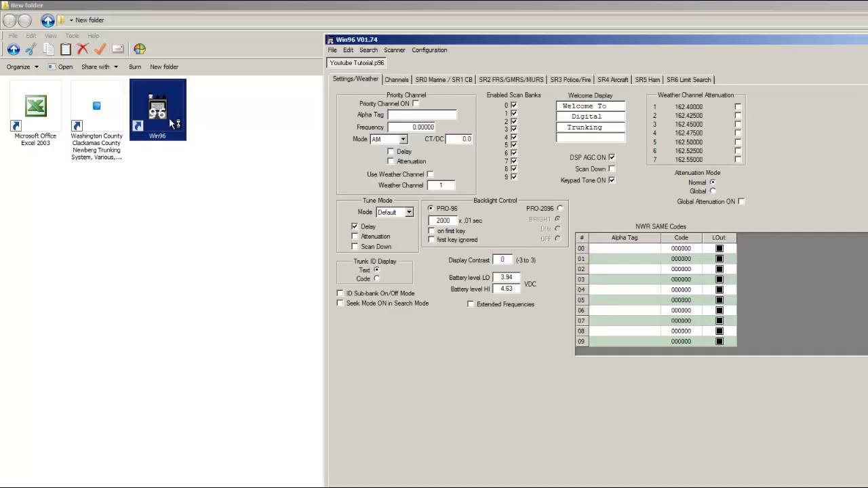
{"action": "left_click", "coordinate": [333, 50]}
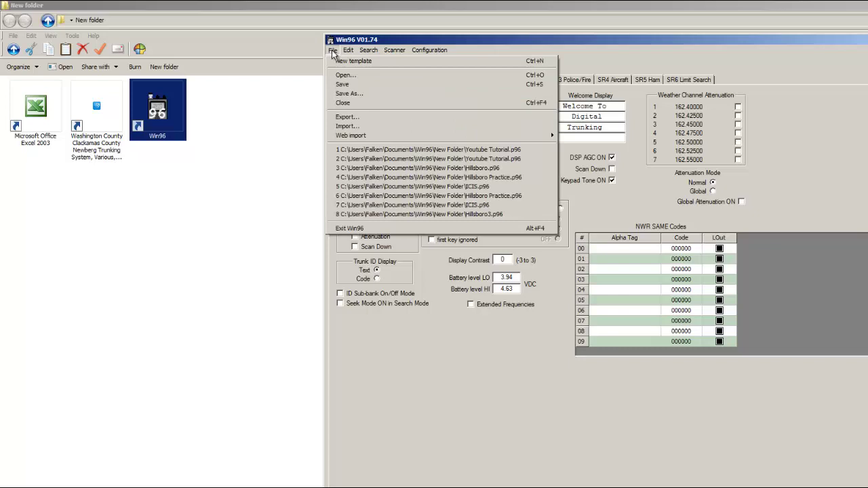
{"action": "left_click", "coordinate": [351, 103]}
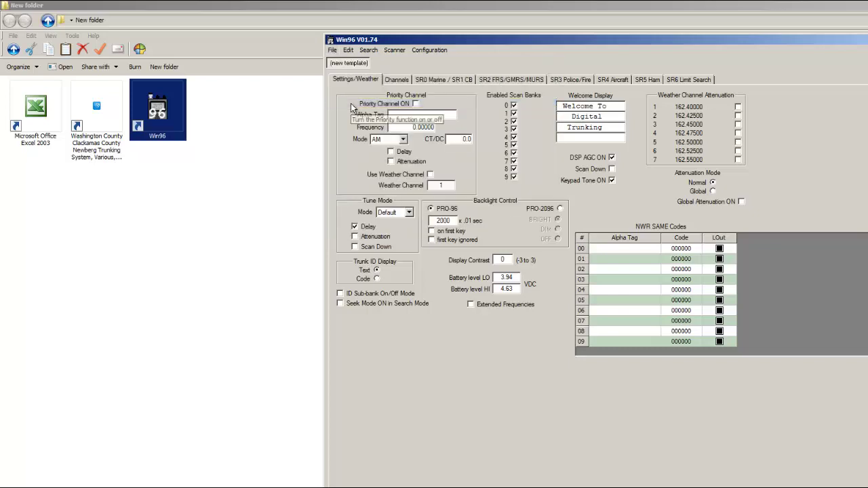
{"action": "left_click", "coordinate": [397, 79]}
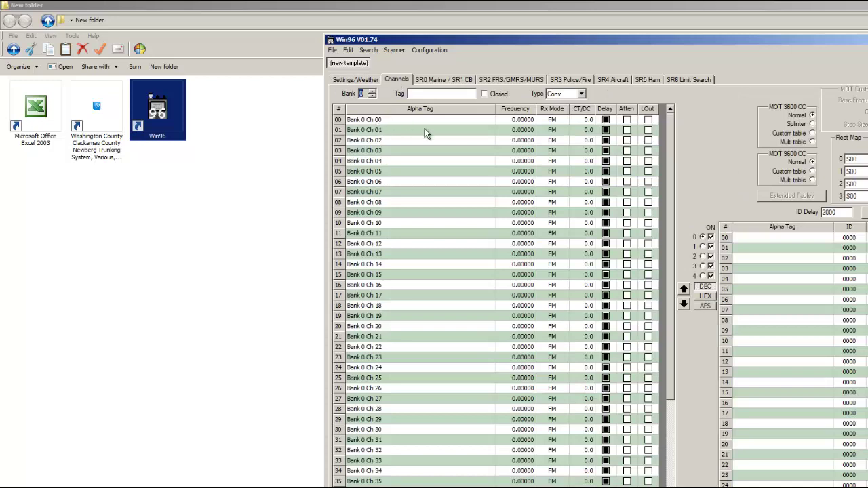
{"action": "left_click", "coordinate": [105, 129]}
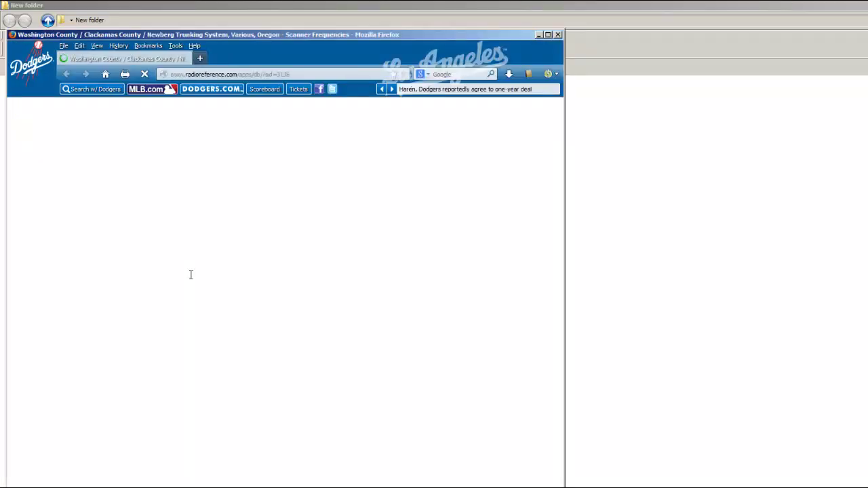
Check the Motorola Type II SmartZone system type and Washington County Simulcast site details, then go back
{"action": "scroll", "coordinate": [459, 432], "scroll_direction": "down", "scroll_amount": 4}
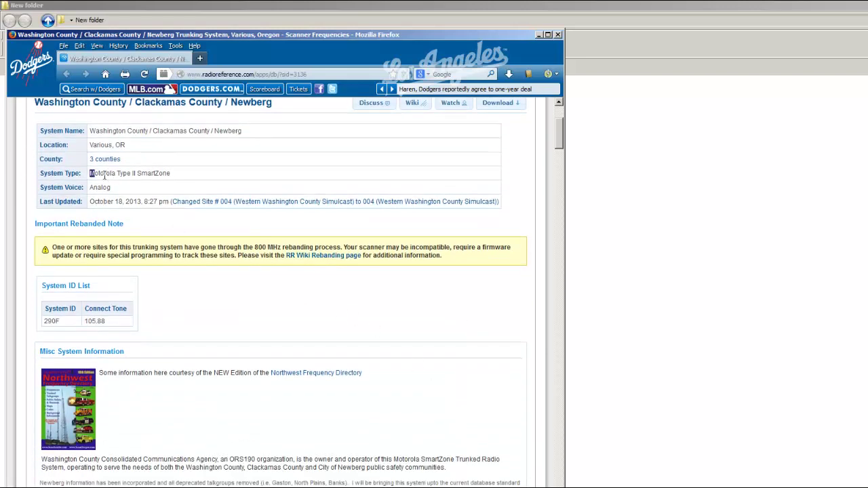
{"action": "left_click_drag", "start_coordinate": [104, 176], "coordinate": [179, 182]}
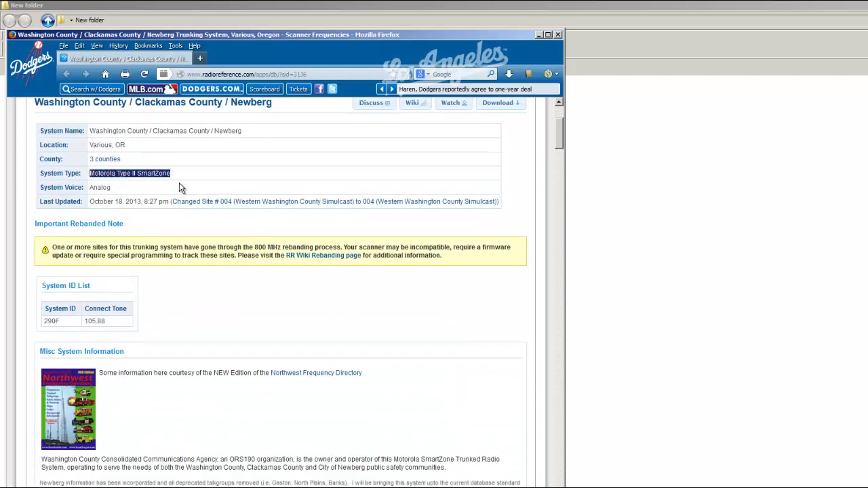
{"action": "left_click", "coordinate": [445, 325]}
{"action": "scroll", "coordinate": [444, 328], "scroll_direction": "down", "scroll_amount": 5}
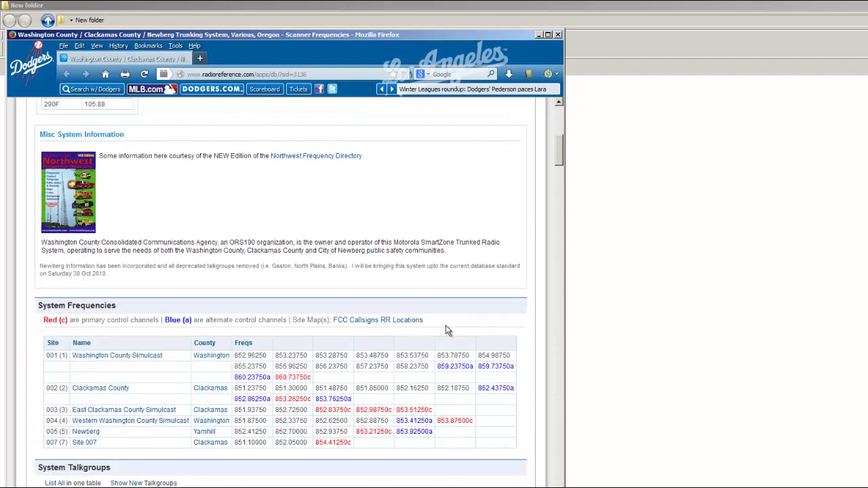
{"action": "scroll", "coordinate": [380, 298], "scroll_direction": "down", "scroll_amount": 5}
{"action": "scroll", "coordinate": [332, 319], "scroll_direction": "down", "scroll_amount": 1}
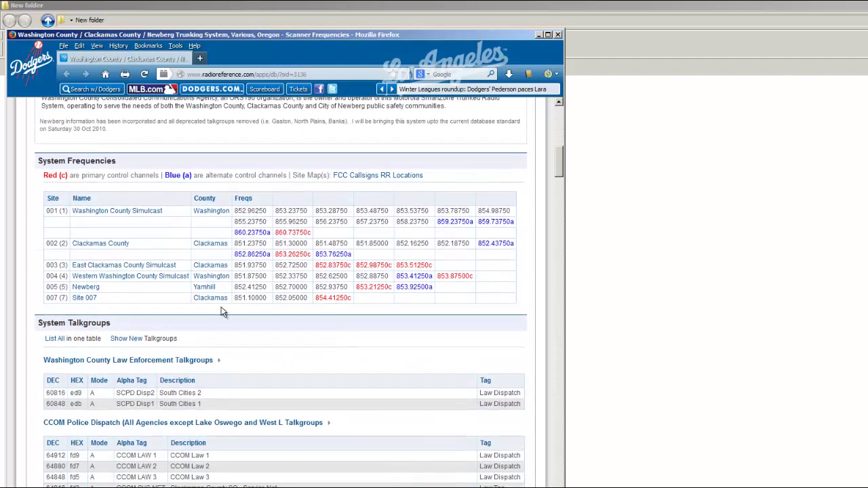
{"action": "left_click", "coordinate": [146, 212]}
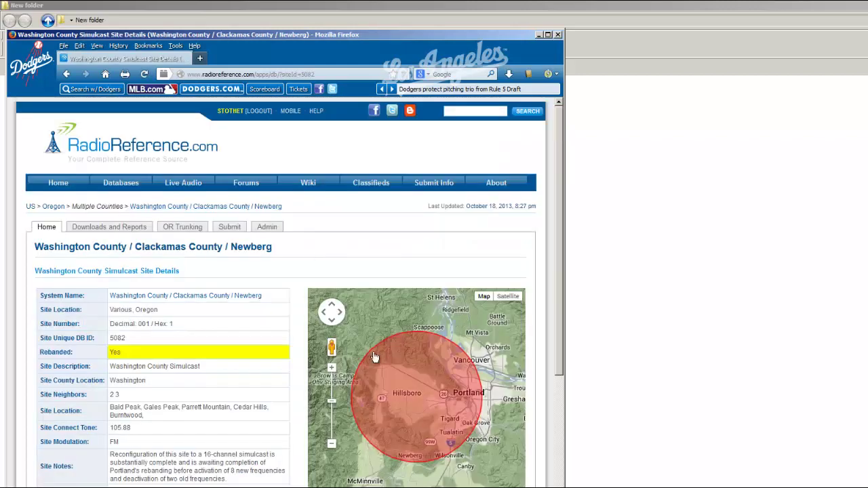
{"action": "scroll", "coordinate": [436, 254], "scroll_direction": "down", "scroll_amount": 4}
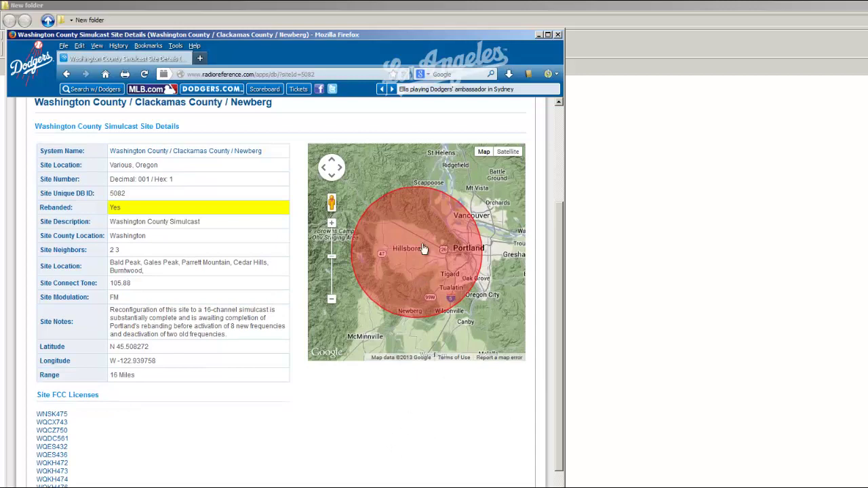
{"action": "key", "text": "alt+Left"}
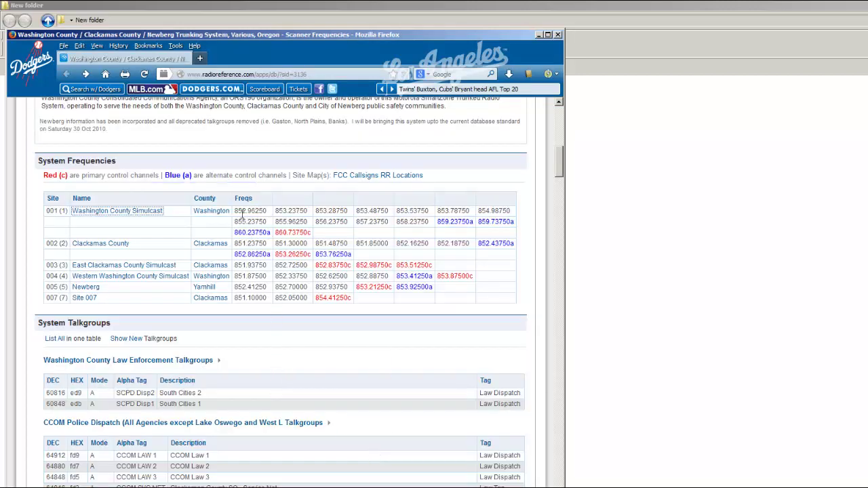
Copy 852.96250 and 853.23750 from the web page into channels 00 and 01
{"action": "left_click_drag", "start_coordinate": [236, 213], "coordinate": [270, 214]}
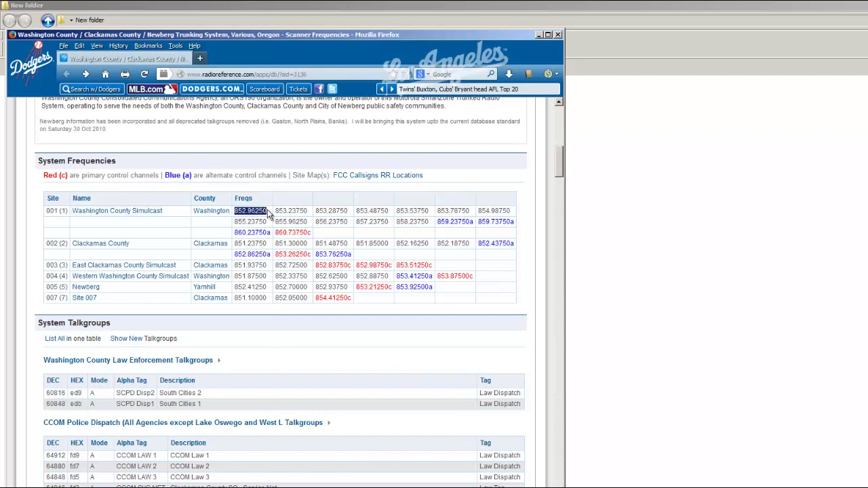
{"action": "right_click", "coordinate": [269, 214]}
{"action": "left_click", "coordinate": [304, 222]}
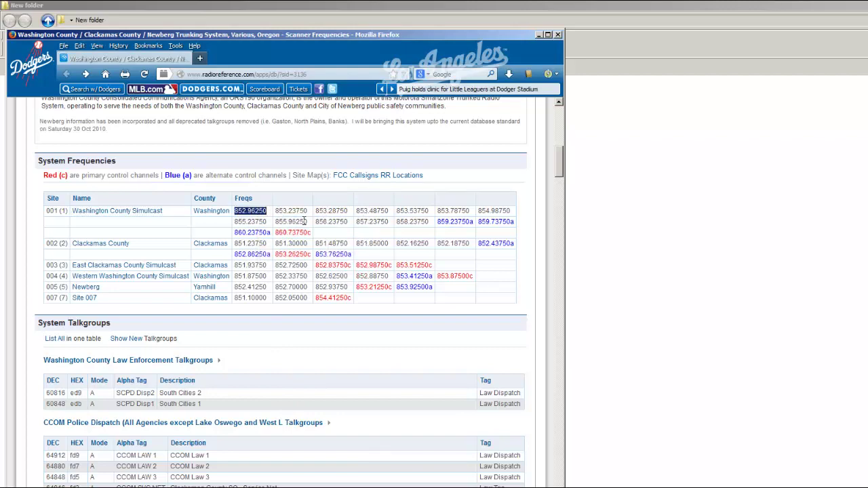
{"action": "key", "text": "alt+Tab"}
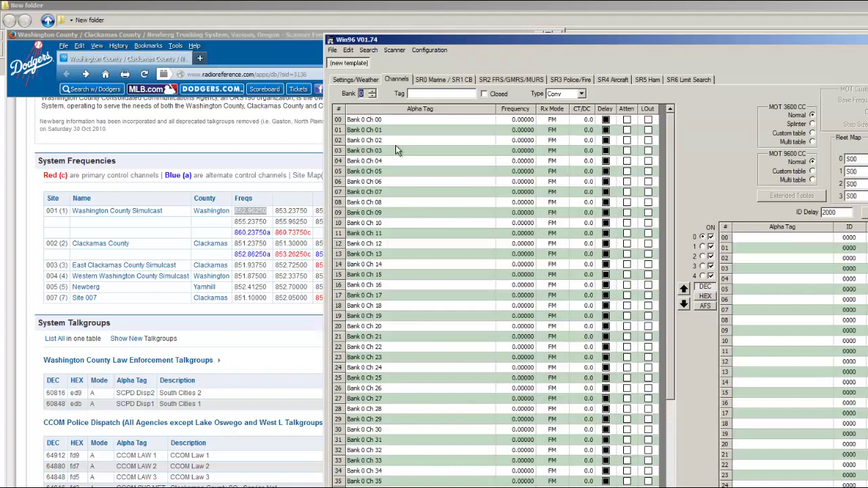
{"action": "right_click", "coordinate": [527, 121]}
{"action": "left_click", "coordinate": [543, 142]}
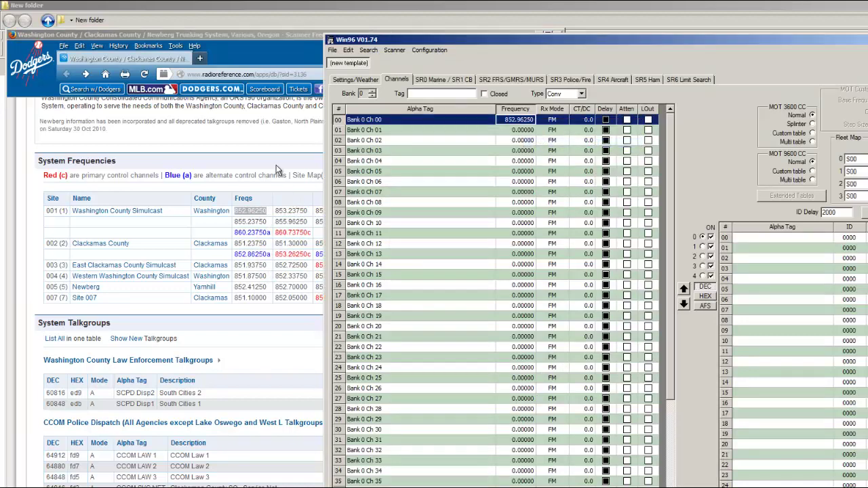
{"action": "left_click", "coordinate": [283, 211]}
{"action": "left_click_drag", "start_coordinate": [277, 211], "coordinate": [303, 210]}
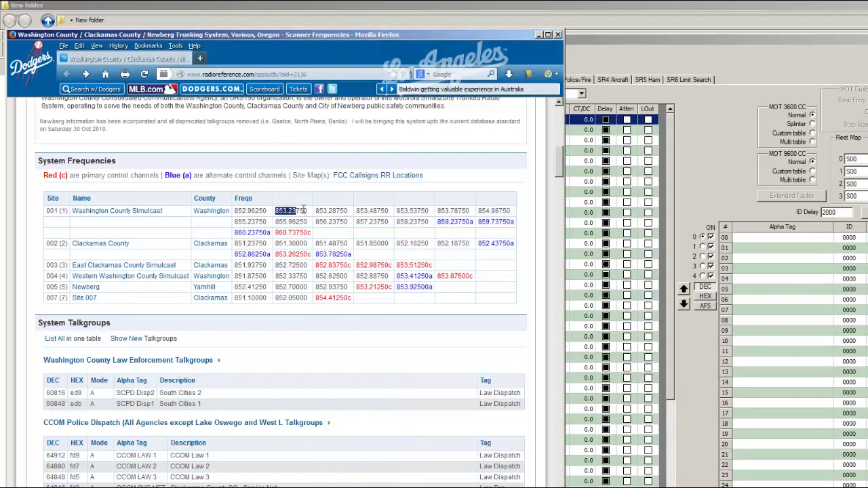
{"action": "right_click", "coordinate": [309, 214]}
{"action": "left_click", "coordinate": [319, 224]}
{"action": "left_click", "coordinate": [705, 118]}
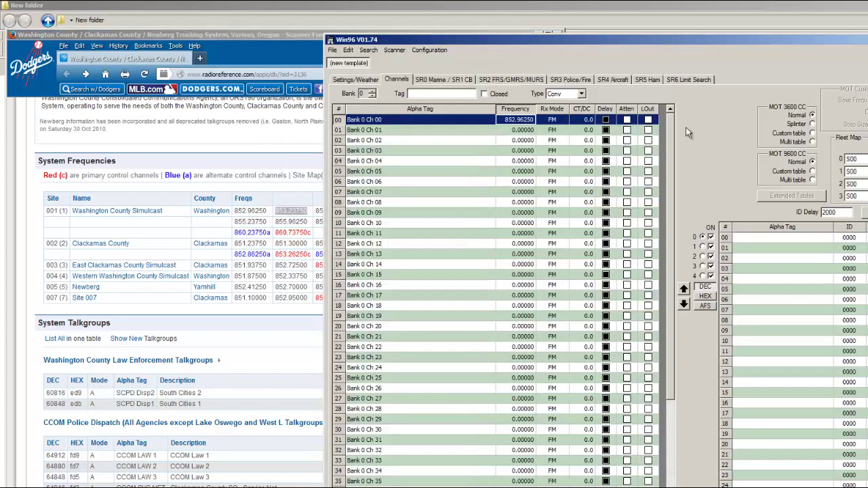
{"action": "right_click", "coordinate": [519, 132]}
{"action": "left_click", "coordinate": [535, 154]}
Copy 853.28750 and 853.48750 into channels 02 and 03
{"action": "left_click", "coordinate": [313, 190]}
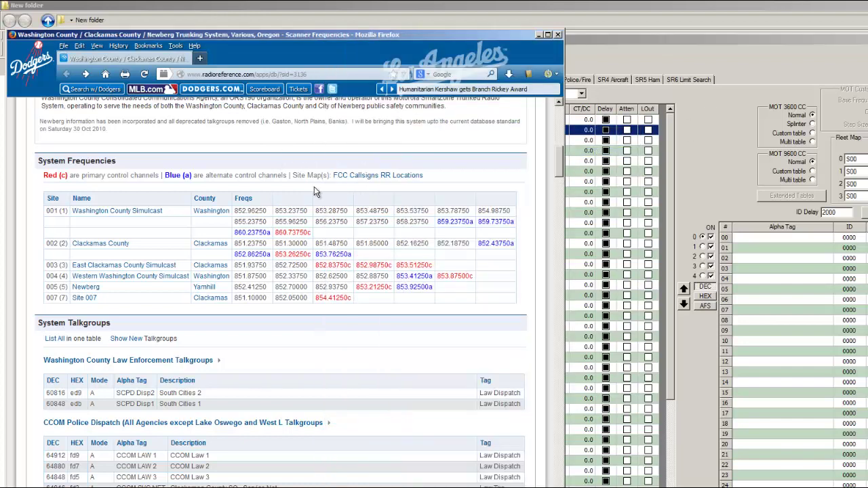
{"action": "left_click_drag", "start_coordinate": [316, 211], "coordinate": [348, 211]}
{"action": "right_click", "coordinate": [351, 214]}
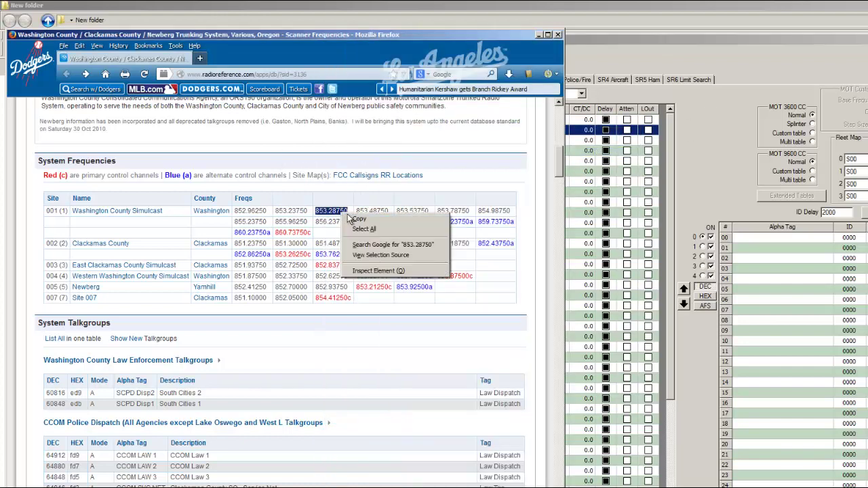
{"action": "left_click", "coordinate": [360, 224]}
{"action": "left_click", "coordinate": [697, 177]}
{"action": "right_click", "coordinate": [519, 139]}
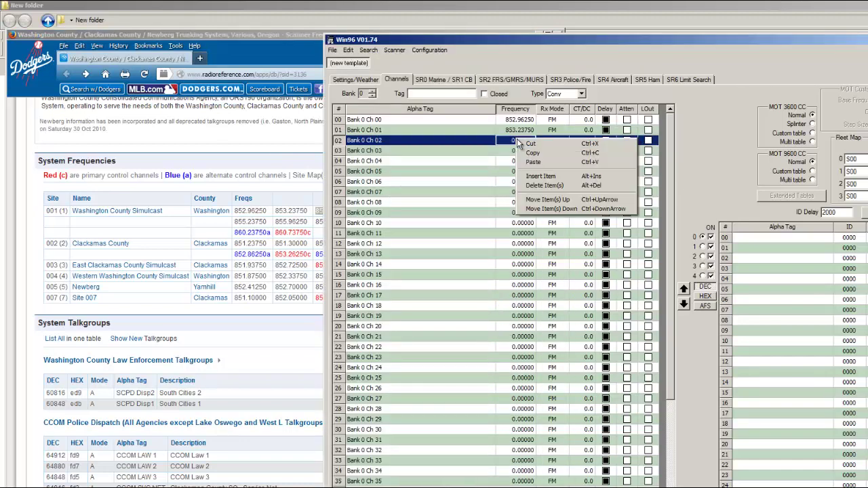
{"action": "left_click", "coordinate": [534, 162]}
{"action": "left_click", "coordinate": [318, 191]}
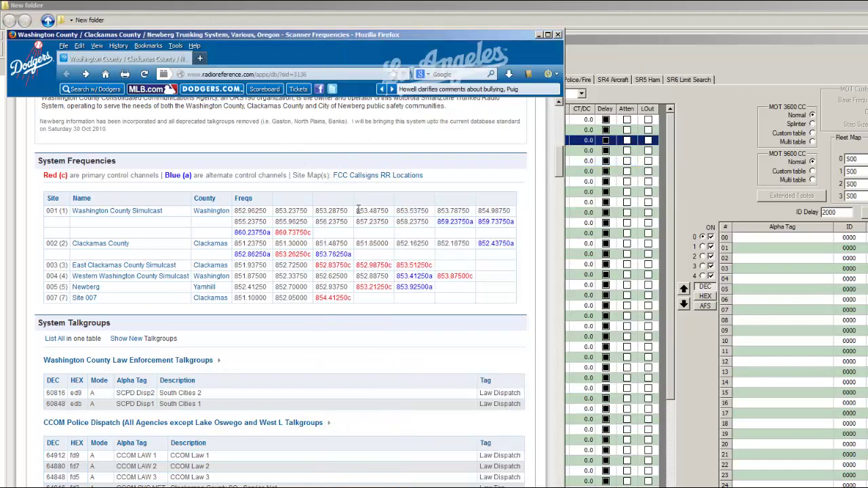
{"action": "left_click_drag", "start_coordinate": [357, 211], "coordinate": [389, 211]}
{"action": "right_click", "coordinate": [377, 215]}
{"action": "left_click", "coordinate": [388, 220]}
{"action": "left_click", "coordinate": [606, 175]}
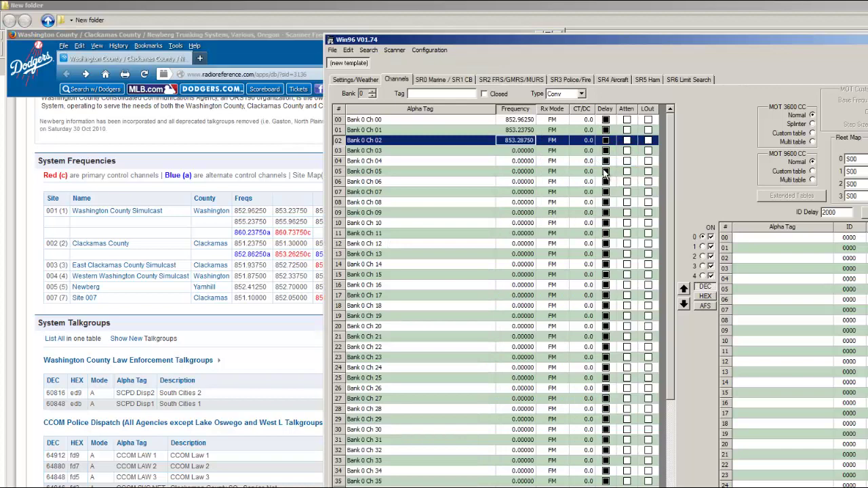
{"action": "right_click", "coordinate": [520, 150]}
{"action": "left_click", "coordinate": [534, 172]}
Copy 853.53750 into channel 04
{"action": "left_click", "coordinate": [304, 141]}
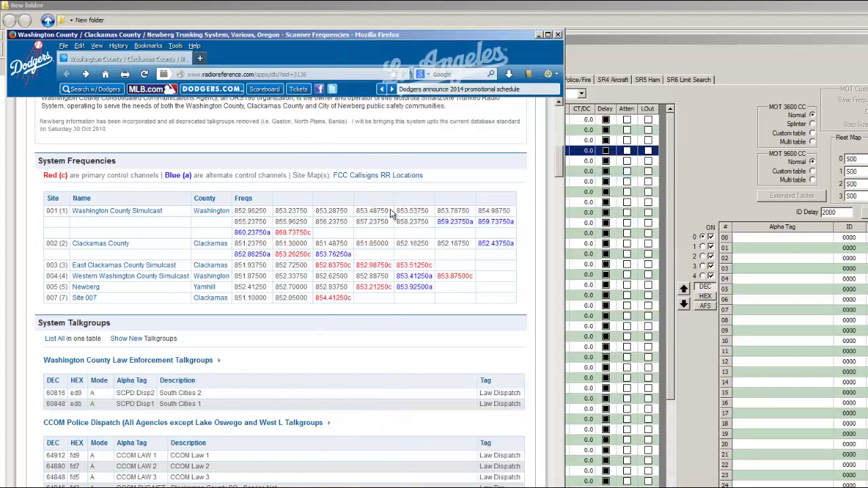
{"action": "left_click_drag", "start_coordinate": [398, 210], "coordinate": [426, 209]}
{"action": "right_click", "coordinate": [424, 212]}
{"action": "left_click", "coordinate": [436, 222]}
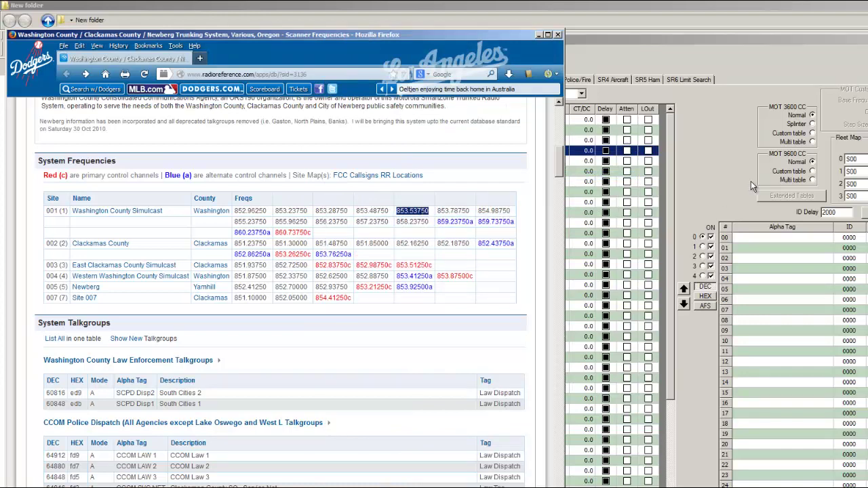
{"action": "left_click", "coordinate": [751, 181]}
{"action": "right_click", "coordinate": [527, 164]}
{"action": "left_click", "coordinate": [542, 188]}
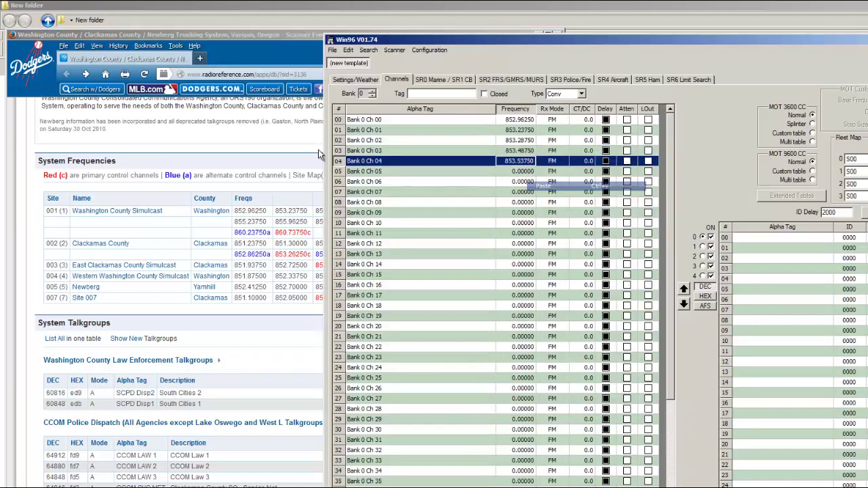
{"action": "left_click", "coordinate": [263, 144]}
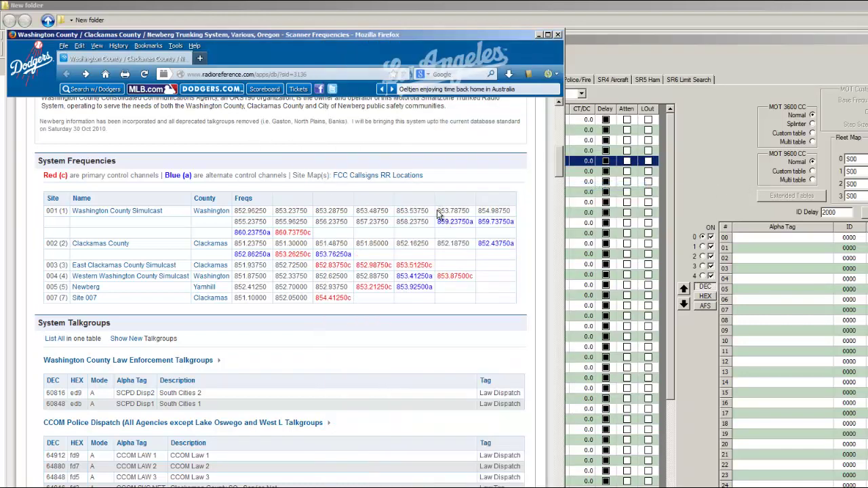
Copy 853.78750 and 854.98750 from the web page into channels 05 and 06
{"action": "left_click_drag", "start_coordinate": [437, 211], "coordinate": [467, 210]}
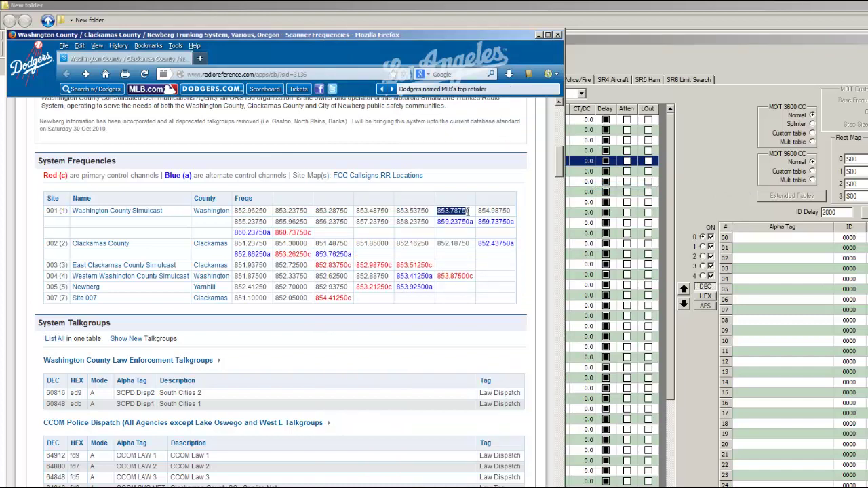
{"action": "right_click", "coordinate": [456, 213]}
{"action": "left_click", "coordinate": [473, 220]}
{"action": "left_click", "coordinate": [686, 185]}
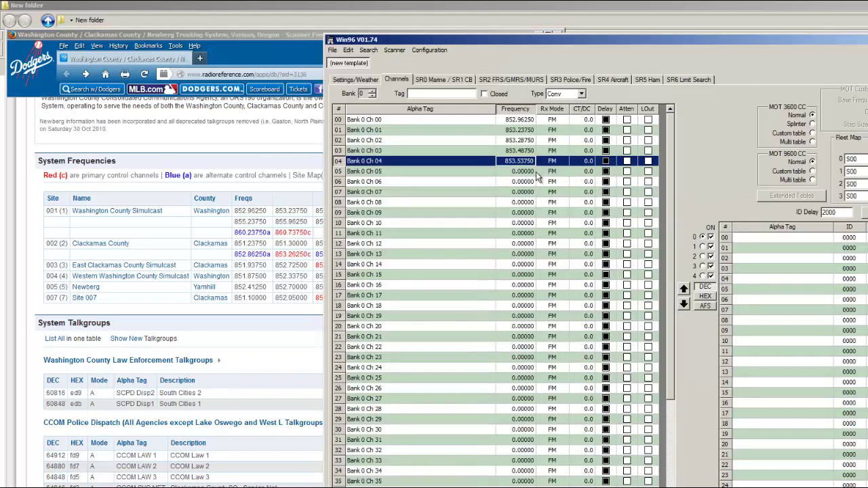
{"action": "right_click", "coordinate": [531, 178]}
{"action": "left_click", "coordinate": [546, 195]}
{"action": "left_click", "coordinate": [296, 155]}
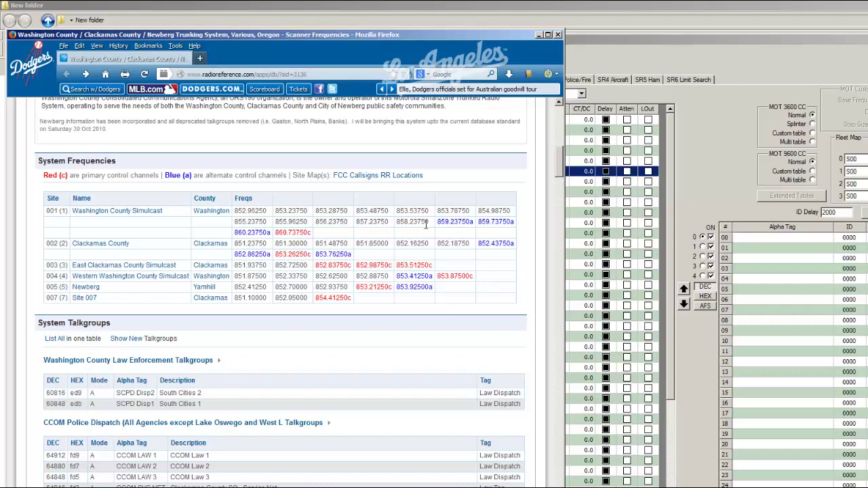
{"action": "left_click_drag", "start_coordinate": [479, 211], "coordinate": [512, 211]}
{"action": "right_click", "coordinate": [500, 212]}
{"action": "left_click", "coordinate": [509, 219]}
{"action": "left_click", "coordinate": [722, 178]}
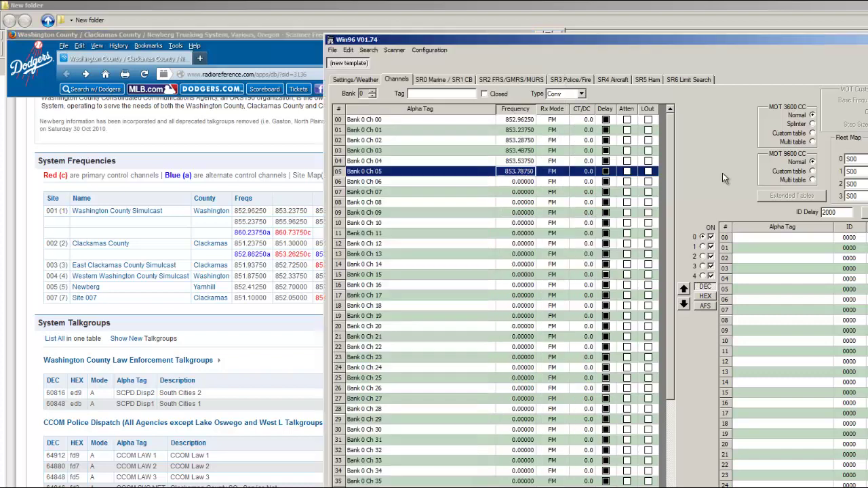
{"action": "right_click", "coordinate": [523, 184]}
{"action": "left_click", "coordinate": [537, 203]}
Copy 855.23750 and 855.96250 into channels 07 and 08
{"action": "left_click", "coordinate": [234, 149]}
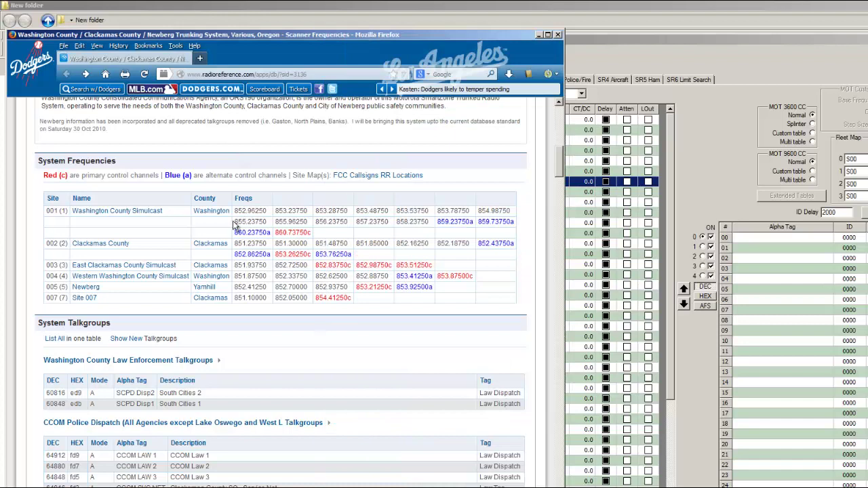
{"action": "left_click_drag", "start_coordinate": [236, 221], "coordinate": [267, 222]}
{"action": "right_click", "coordinate": [255, 224]}
{"action": "left_click", "coordinate": [263, 232]}
{"action": "left_click", "coordinate": [715, 171]}
{"action": "right_click", "coordinate": [524, 192]}
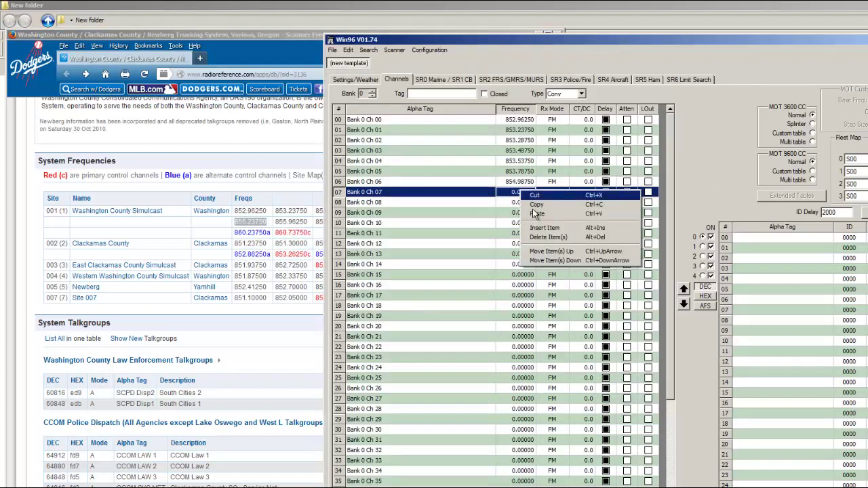
{"action": "left_click", "coordinate": [537, 214]}
{"action": "left_click_drag", "start_coordinate": [278, 223], "coordinate": [309, 222]}
{"action": "right_click", "coordinate": [308, 223]}
{"action": "left_click", "coordinate": [319, 245]}
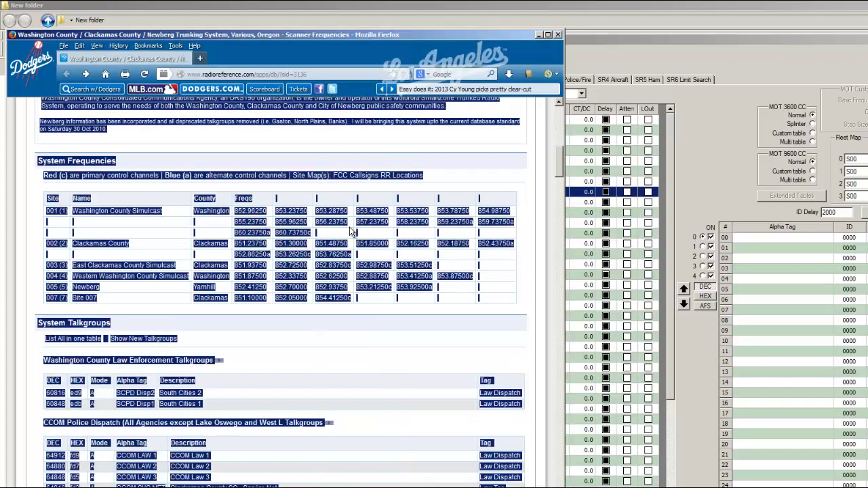
{"action": "left_click", "coordinate": [343, 309]}
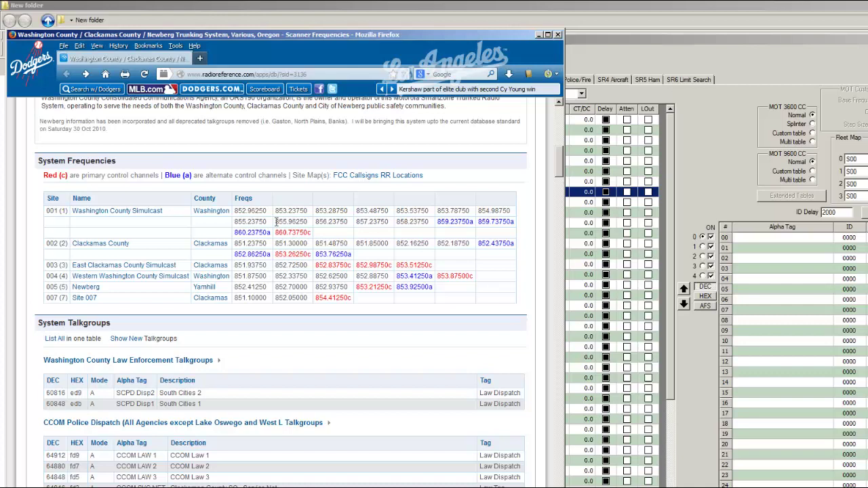
{"action": "left_click_drag", "start_coordinate": [276, 222], "coordinate": [309, 222]}
{"action": "right_click", "coordinate": [299, 223]}
{"action": "left_click", "coordinate": [319, 228]}
{"action": "left_click", "coordinate": [692, 195]}
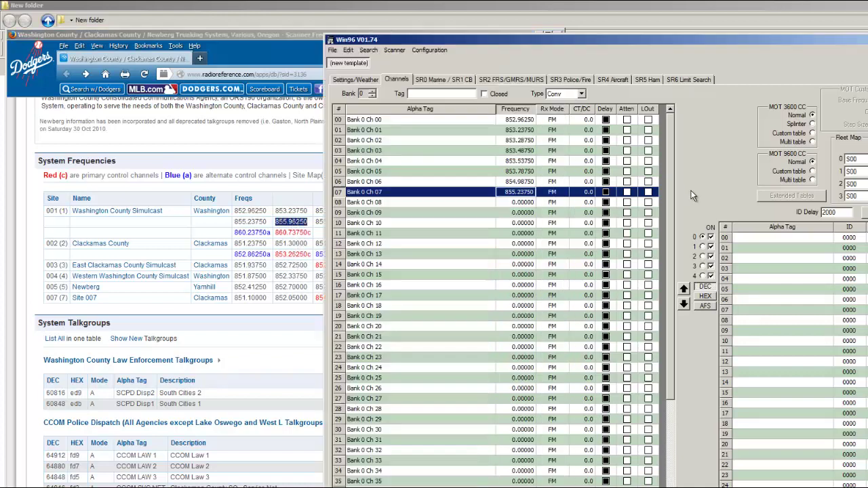
{"action": "right_click", "coordinate": [519, 202]}
{"action": "left_click", "coordinate": [536, 228]}
Put 856.23750 and 857.23750 into channels 09 and 10
{"action": "left_click", "coordinate": [275, 321]}
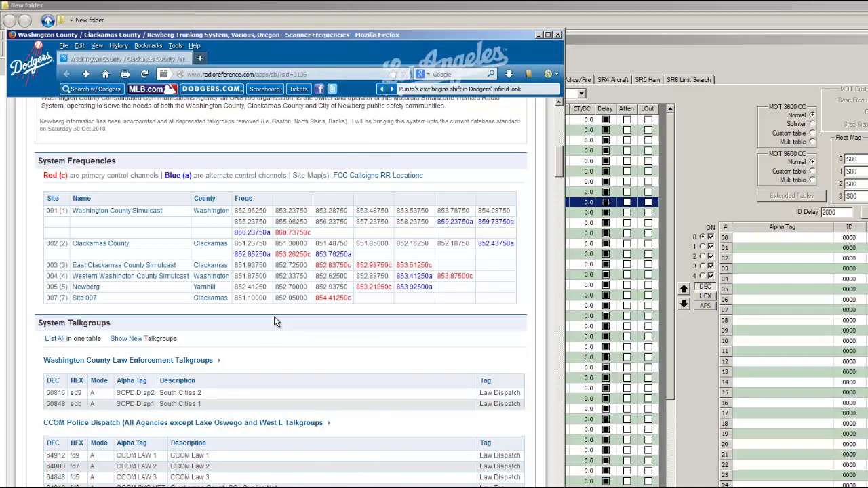
{"action": "left_click_drag", "start_coordinate": [317, 222], "coordinate": [352, 229]}
{"action": "left_click", "coordinate": [682, 195]}
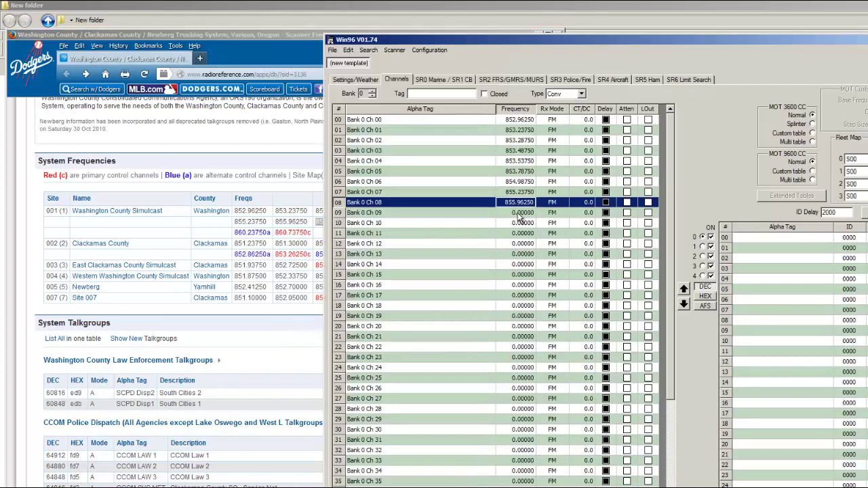
{"action": "right_click", "coordinate": [519, 213]}
{"action": "left_click", "coordinate": [536, 239]}
{"action": "left_click", "coordinate": [335, 278]}
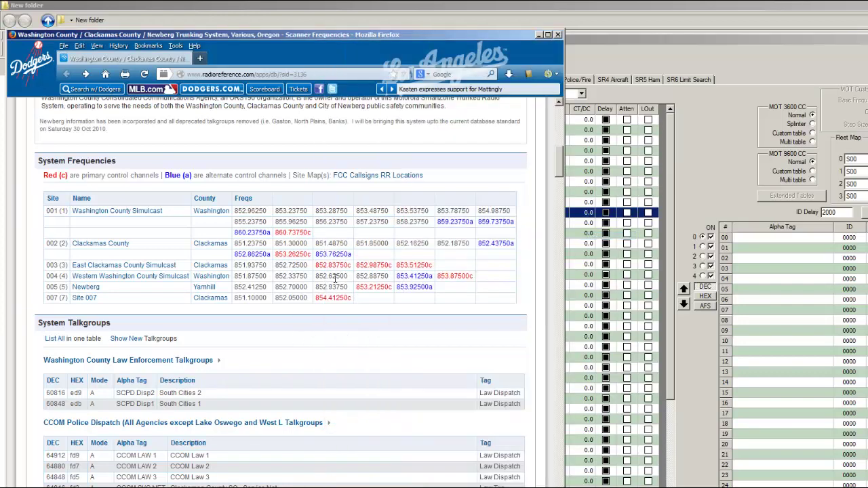
{"action": "double_click", "coordinate": [374, 224]}
{"action": "right_click", "coordinate": [384, 223]}
{"action": "left_click", "coordinate": [401, 230]}
{"action": "left_click", "coordinate": [703, 192]}
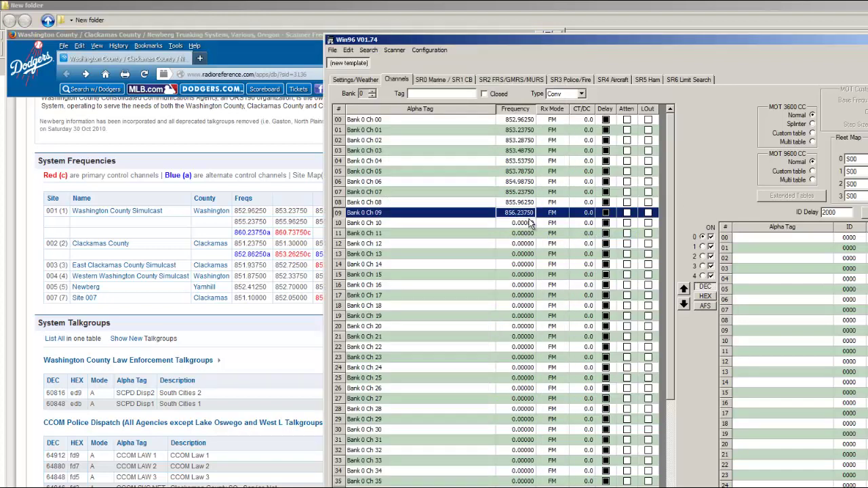
{"action": "right_click", "coordinate": [528, 223]}
{"action": "left_click", "coordinate": [543, 242]}
Copy 858.23750 and 860.73750 into channels 11 and 12, tagging channel 12 'Hillsboro'
{"action": "left_click", "coordinate": [262, 337]}
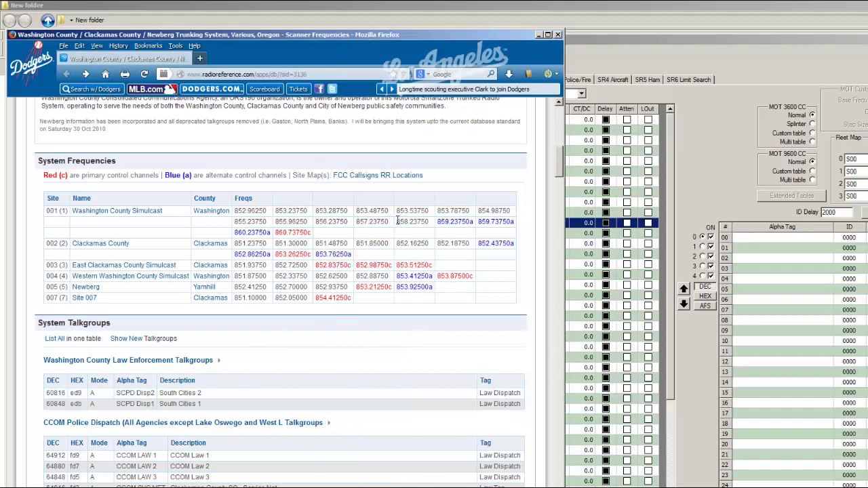
{"action": "left_click_drag", "start_coordinate": [411, 221], "coordinate": [429, 222]}
{"action": "right_click", "coordinate": [422, 218]}
{"action": "left_click", "coordinate": [444, 229]}
{"action": "left_click", "coordinate": [680, 198]}
{"action": "right_click", "coordinate": [527, 233]}
{"action": "left_click", "coordinate": [543, 252]}
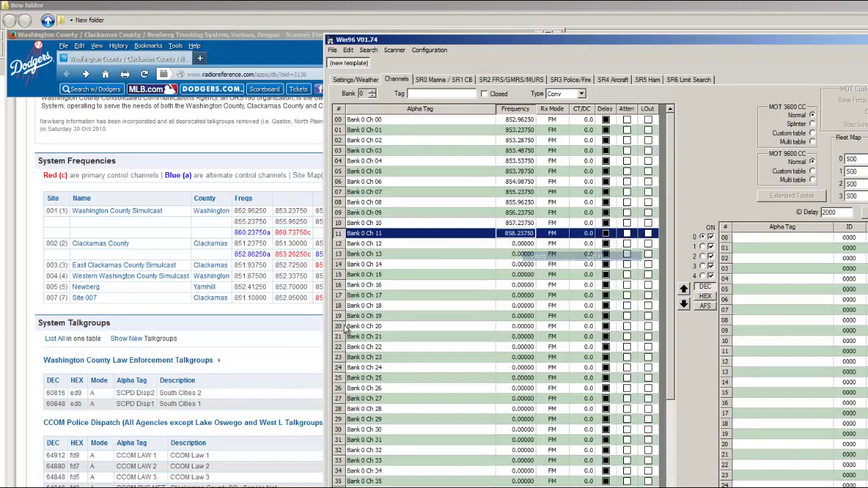
{"action": "left_click", "coordinate": [292, 337]}
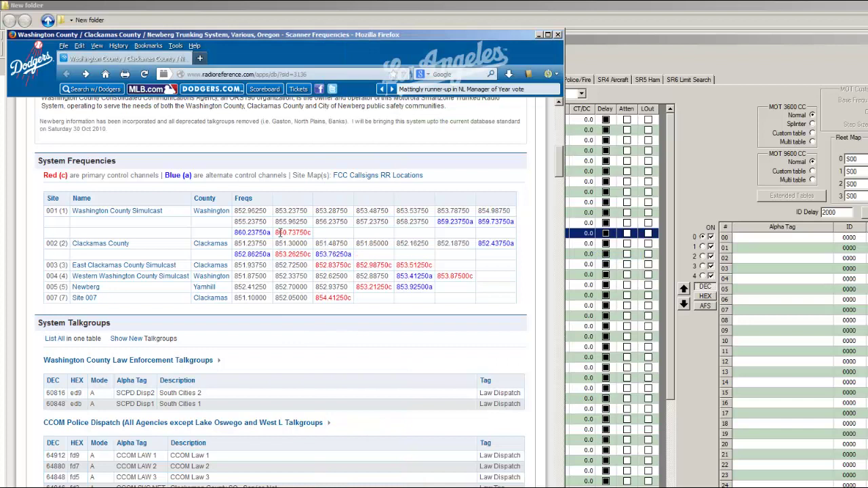
{"action": "left_click_drag", "start_coordinate": [276, 232], "coordinate": [301, 232]}
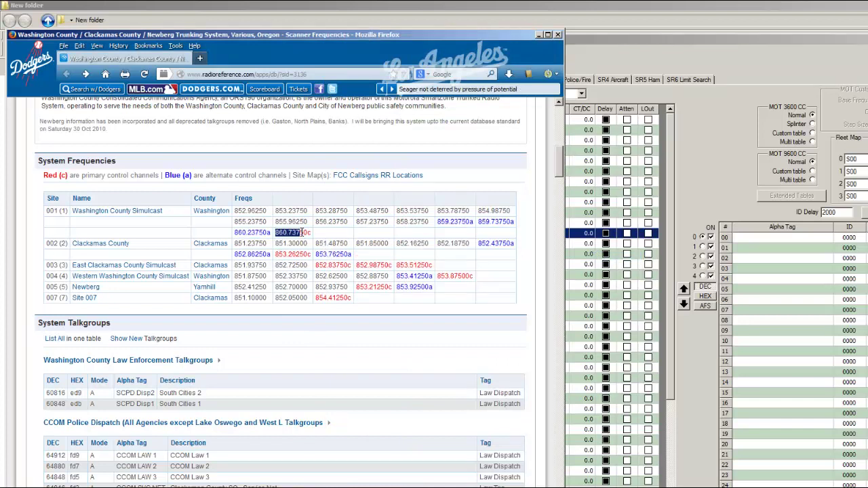
{"action": "right_click", "coordinate": [305, 233]}
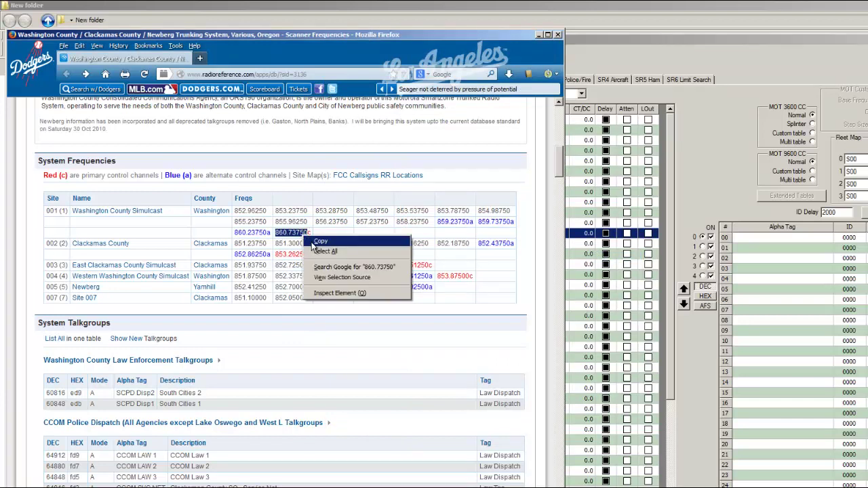
{"action": "left_click", "coordinate": [326, 237]}
{"action": "left_click", "coordinate": [710, 187]}
{"action": "right_click", "coordinate": [517, 248]}
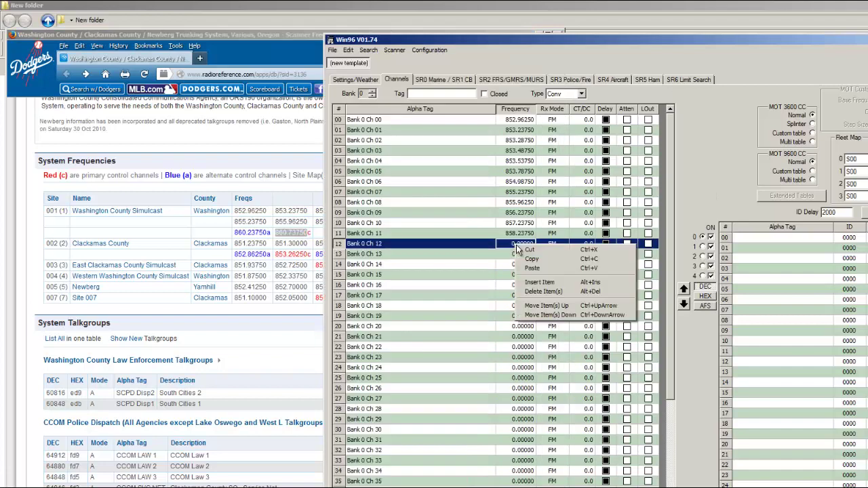
{"action": "left_click", "coordinate": [536, 268]}
{"action": "left_click", "coordinate": [448, 249]}
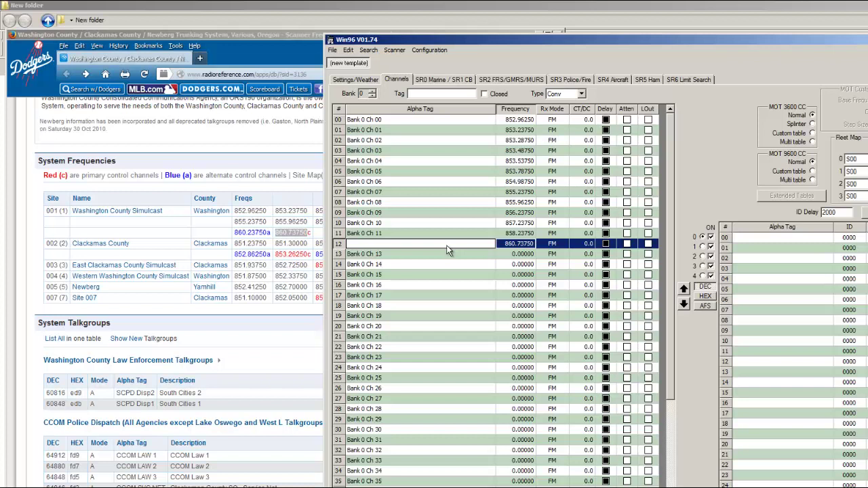
{"action": "type", "text": "Hillsboro"}
Set the receive mode of Bank 0 channels 00 through 06 to MOT
{"action": "left_click", "coordinate": [553, 122]}
{"action": "left_click", "coordinate": [553, 122]}
{"action": "left_click", "coordinate": [562, 148]}
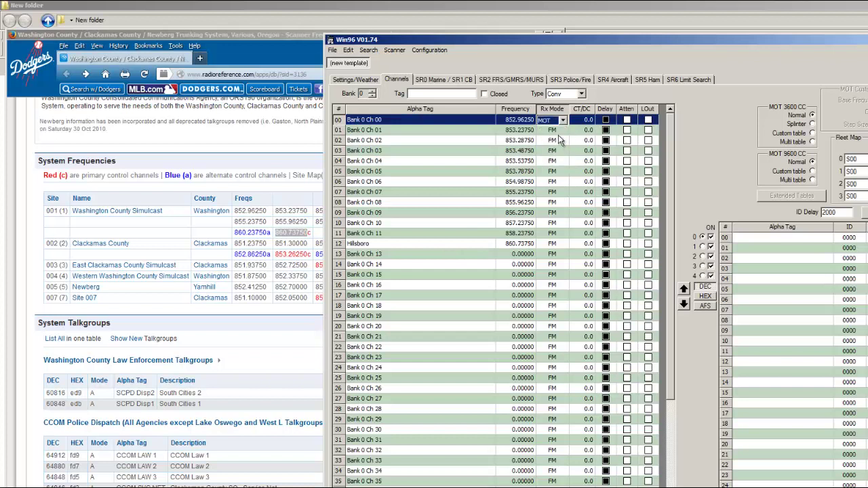
{"action": "left_click", "coordinate": [553, 129]}
{"action": "left_click", "coordinate": [563, 129]}
{"action": "left_click", "coordinate": [560, 153]}
{"action": "left_click", "coordinate": [553, 140]}
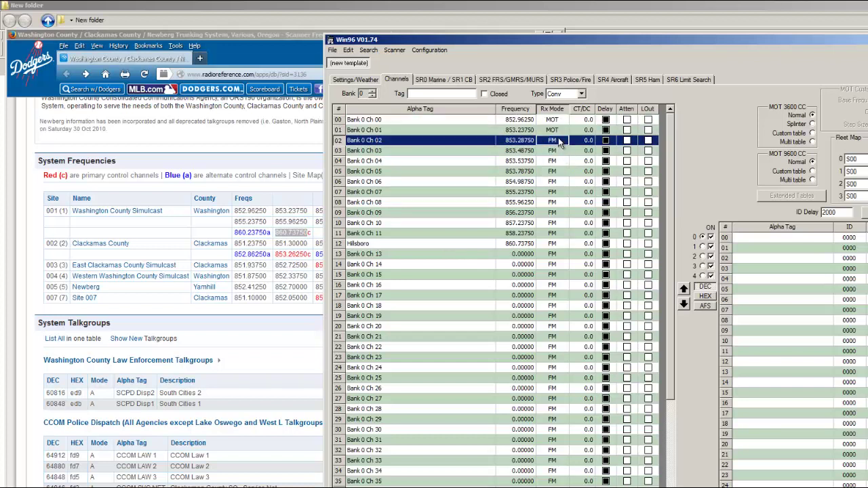
{"action": "left_click", "coordinate": [563, 140]}
{"action": "left_click", "coordinate": [558, 161]}
{"action": "left_click", "coordinate": [553, 151]}
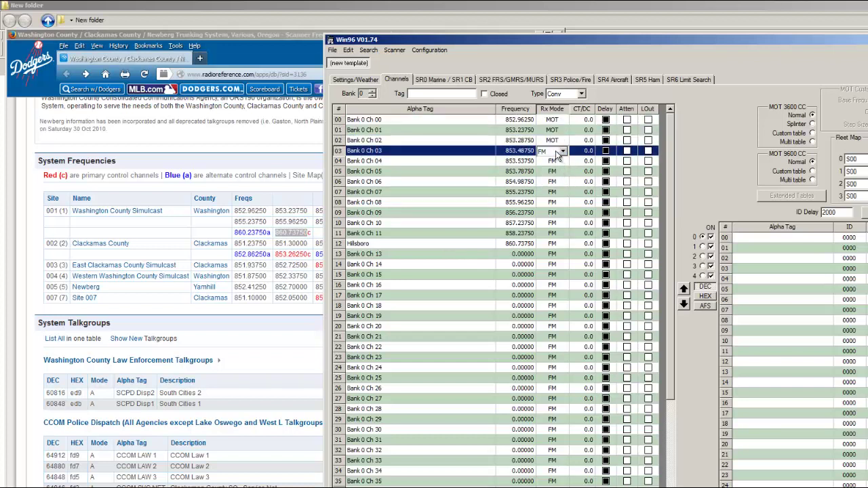
{"action": "left_click", "coordinate": [562, 151]}
{"action": "left_click", "coordinate": [558, 171]}
{"action": "left_click", "coordinate": [553, 161]}
{"action": "left_click", "coordinate": [562, 161]}
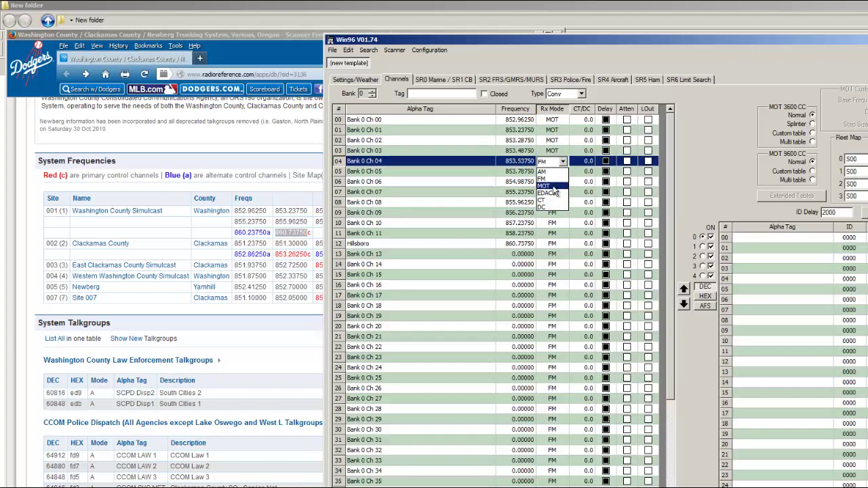
{"action": "left_click", "coordinate": [557, 185]}
{"action": "left_click", "coordinate": [553, 171]}
{"action": "left_click", "coordinate": [563, 171]}
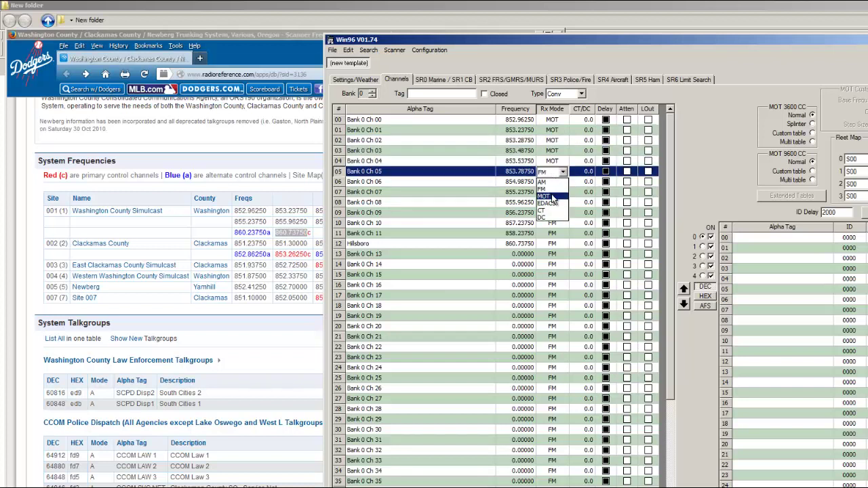
{"action": "left_click", "coordinate": [552, 196]}
{"action": "left_click", "coordinate": [553, 181]}
{"action": "left_click", "coordinate": [562, 181]}
{"action": "left_click", "coordinate": [553, 206]}
Set channels 07 through 12, including the Hillsboro channel, to MOT receive mode
{"action": "left_click", "coordinate": [553, 192]}
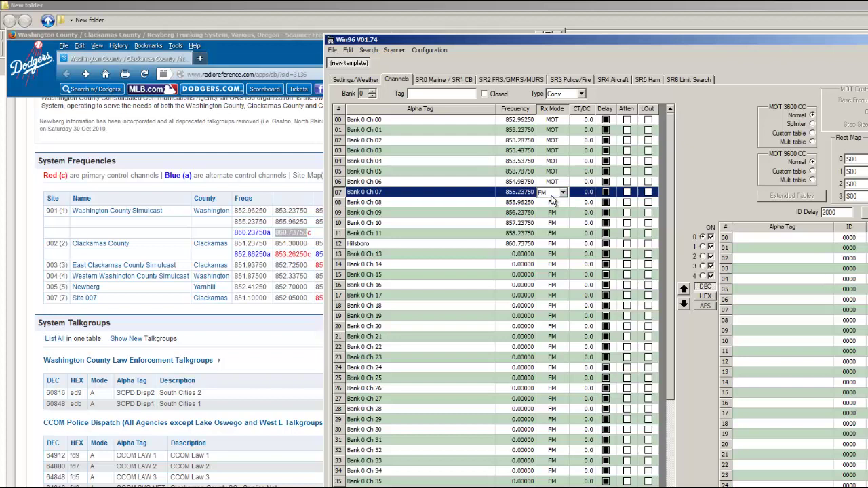
{"action": "left_click", "coordinate": [562, 192]}
{"action": "left_click", "coordinate": [552, 217]}
{"action": "left_click", "coordinate": [553, 202]}
{"action": "left_click", "coordinate": [563, 202]}
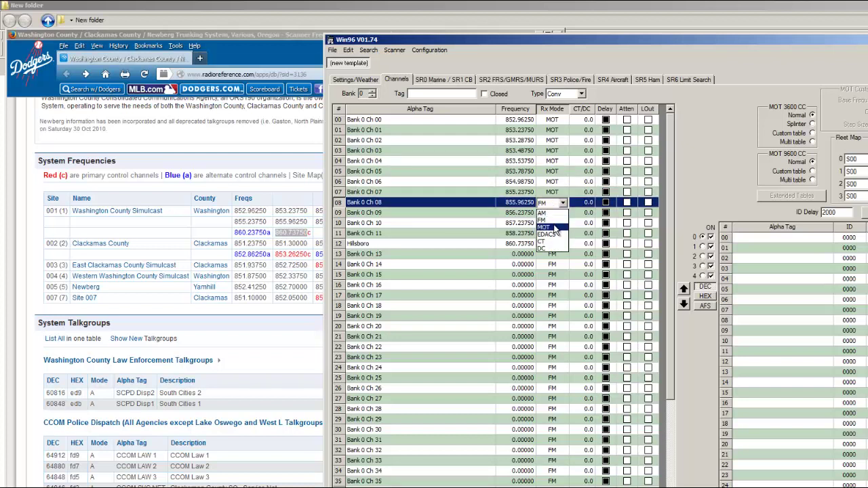
{"action": "left_click", "coordinate": [553, 227]}
{"action": "left_click", "coordinate": [553, 212]}
{"action": "left_click", "coordinate": [562, 213]}
{"action": "left_click", "coordinate": [553, 237]}
{"action": "left_click", "coordinate": [553, 223]}
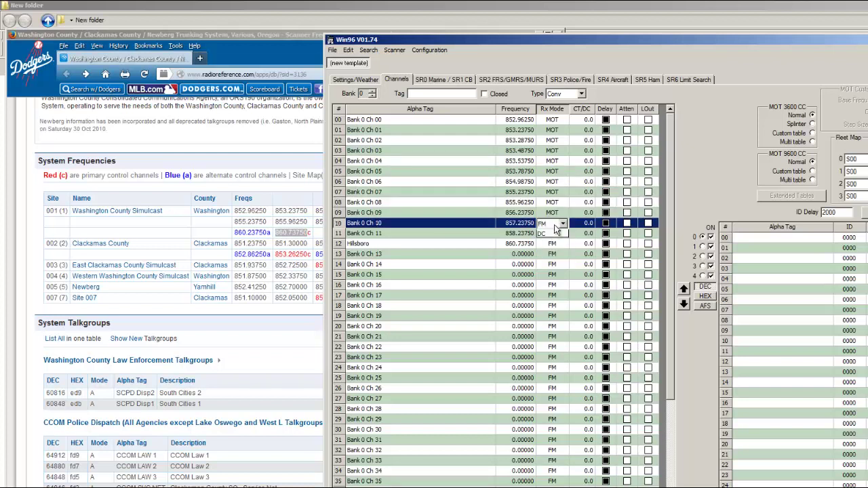
{"action": "left_click", "coordinate": [562, 222]}
{"action": "left_click", "coordinate": [553, 247]}
{"action": "left_click", "coordinate": [553, 233]}
{"action": "left_click", "coordinate": [553, 234]}
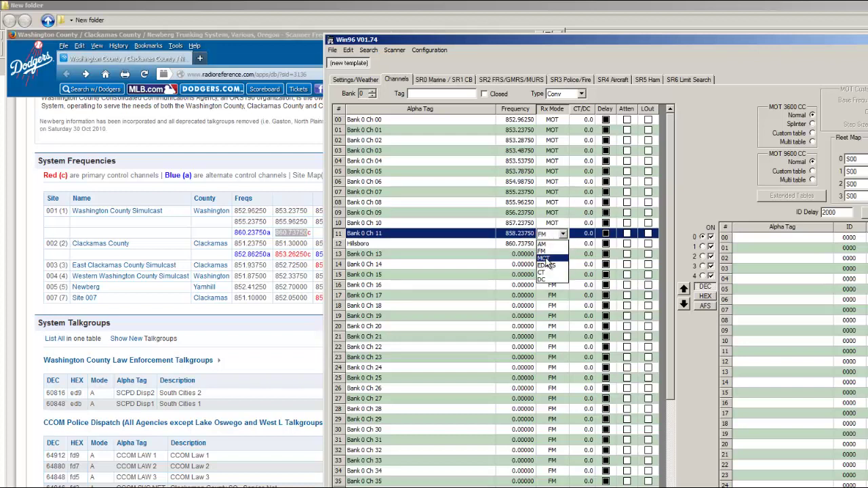
{"action": "left_click", "coordinate": [549, 259]}
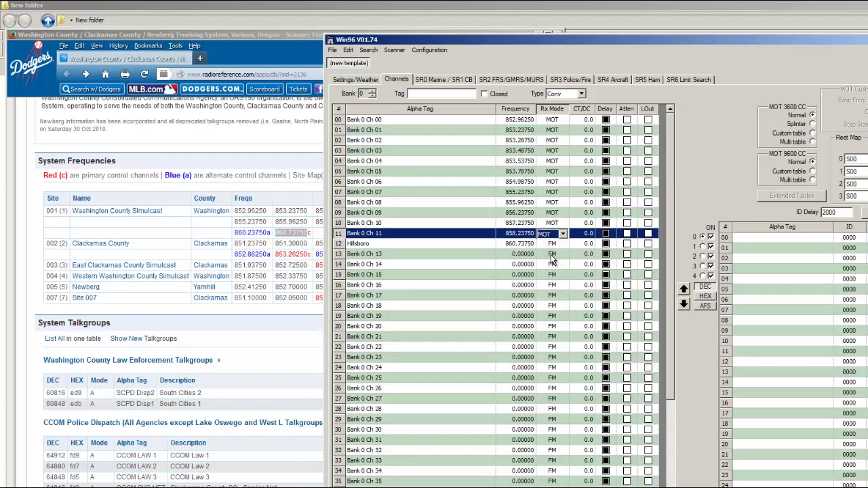
{"action": "left_click", "coordinate": [554, 245]}
{"action": "left_click", "coordinate": [551, 246]}
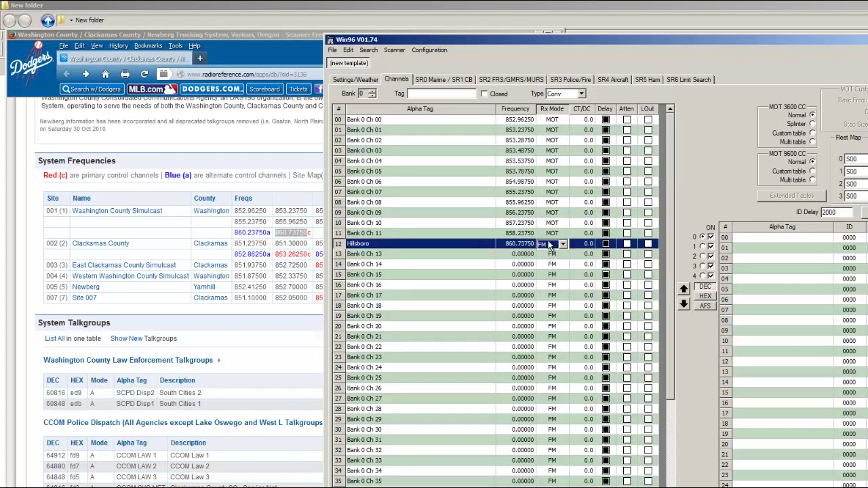
{"action": "left_click", "coordinate": [550, 247]}
{"action": "left_click", "coordinate": [550, 270]}
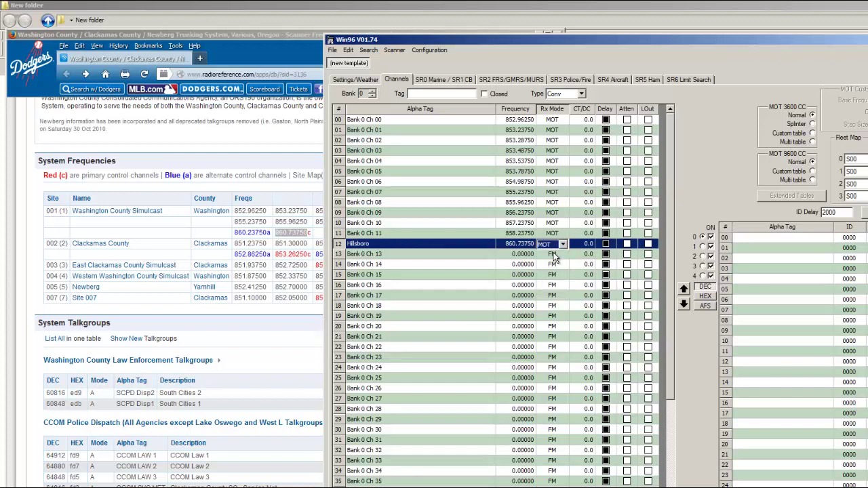
Set the bank's system type to MOT and mark it Closed
{"action": "left_click", "coordinate": [582, 95]}
{"action": "left_click", "coordinate": [556, 110]}
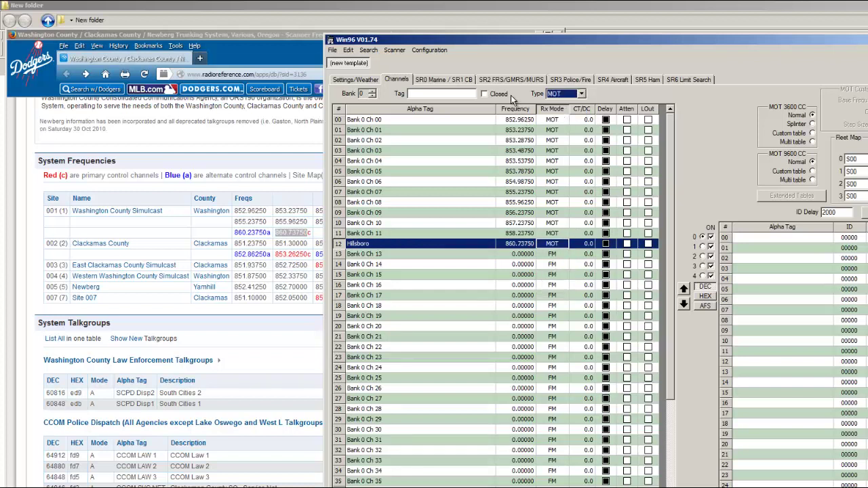
{"action": "left_click", "coordinate": [484, 94]}
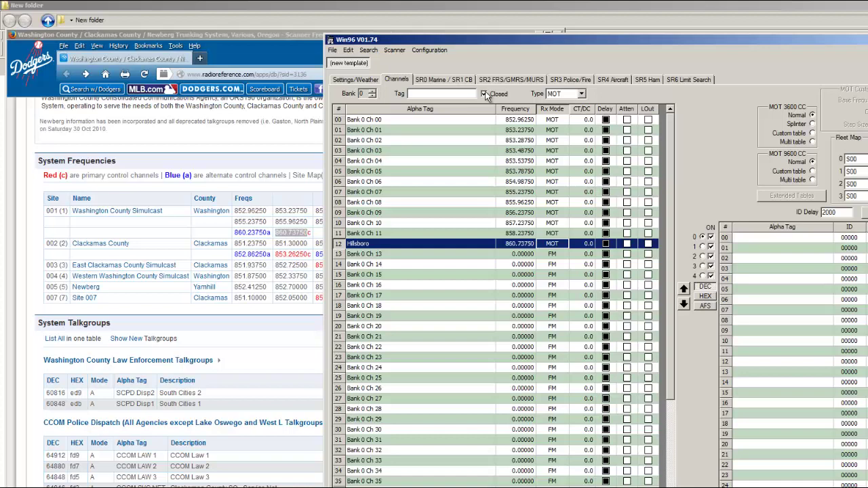
Copy the 14 Hillsboro talkgroup rows from the Washington County trunking page in Firefox
{"action": "left_click", "coordinate": [251, 33]}
{"action": "scroll", "coordinate": [371, 339], "scroll_direction": "down", "scroll_amount": 1}
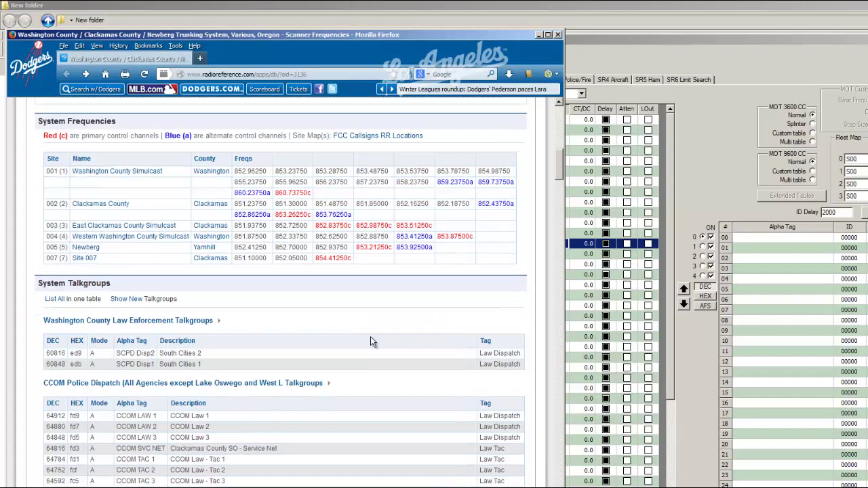
{"action": "scroll", "coordinate": [372, 337], "scroll_direction": "down", "scroll_amount": 20}
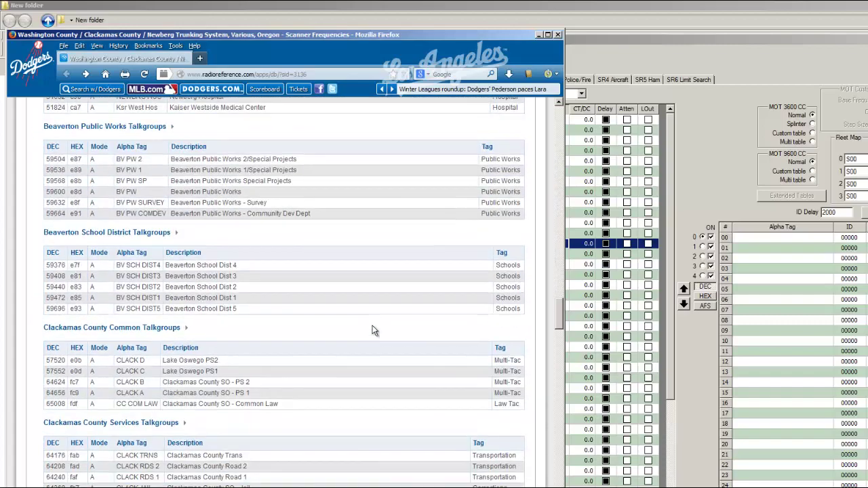
{"action": "scroll", "coordinate": [373, 329], "scroll_direction": "down", "scroll_amount": 20}
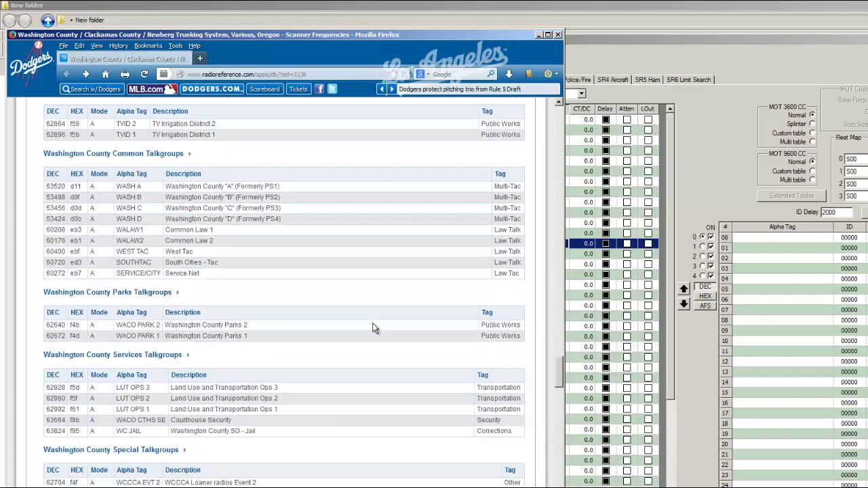
{"action": "scroll", "coordinate": [373, 329], "scroll_direction": "down", "scroll_amount": 20}
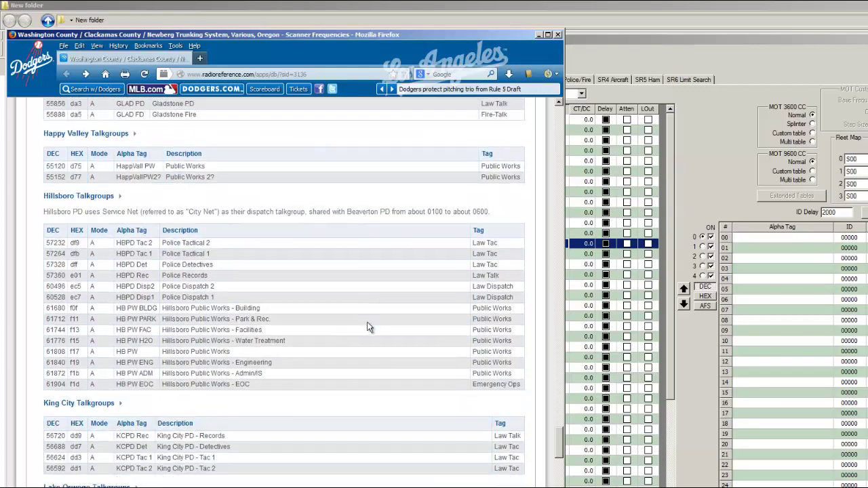
{"action": "scroll", "coordinate": [368, 327], "scroll_direction": "down", "scroll_amount": 1}
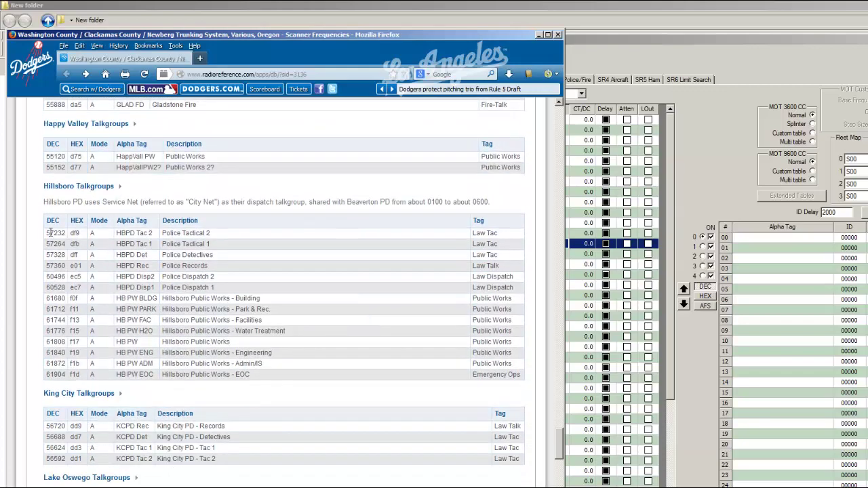
{"action": "left_click_drag", "start_coordinate": [48, 233], "coordinate": [501, 365]}
{"action": "right_click", "coordinate": [496, 354]}
{"action": "left_click", "coordinate": [509, 358]}
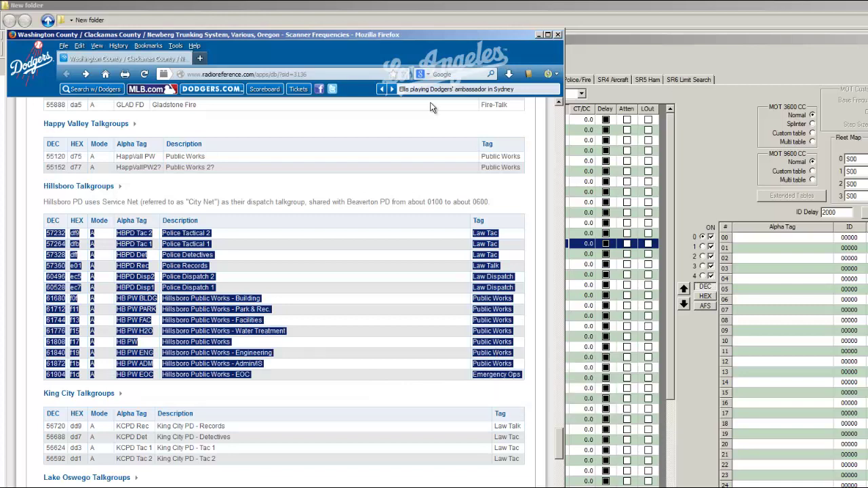
{"action": "left_click", "coordinate": [437, 5]}
Paste the copied Hillsboro talkgroup rows into a blank Excel workbook at A1
{"action": "double_click", "coordinate": [41, 103]}
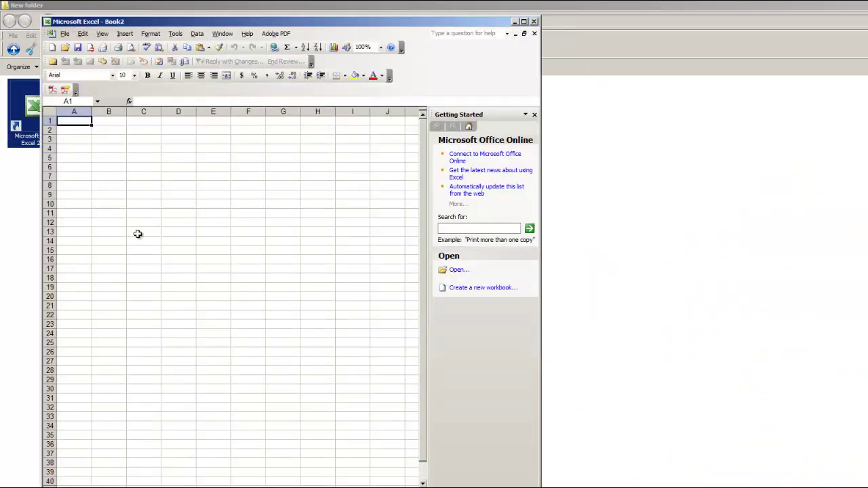
{"action": "right_click", "coordinate": [82, 121]}
{"action": "left_click", "coordinate": [107, 151]}
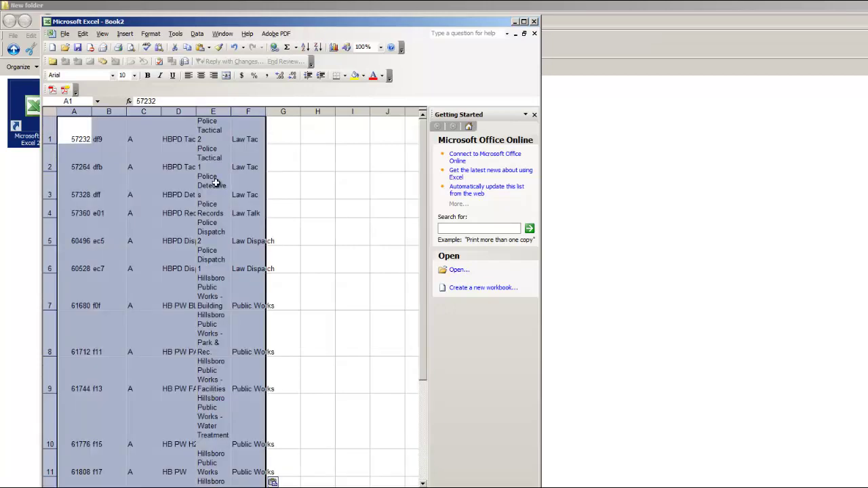
{"action": "left_click", "coordinate": [326, 194]}
Copy the 14 DEC IDs from A1:A14 into Win96 talkgroup ID rows 00–13
{"action": "left_click_drag", "start_coordinate": [81, 138], "coordinate": [74, 314]}
{"action": "right_click", "coordinate": [74, 314]}
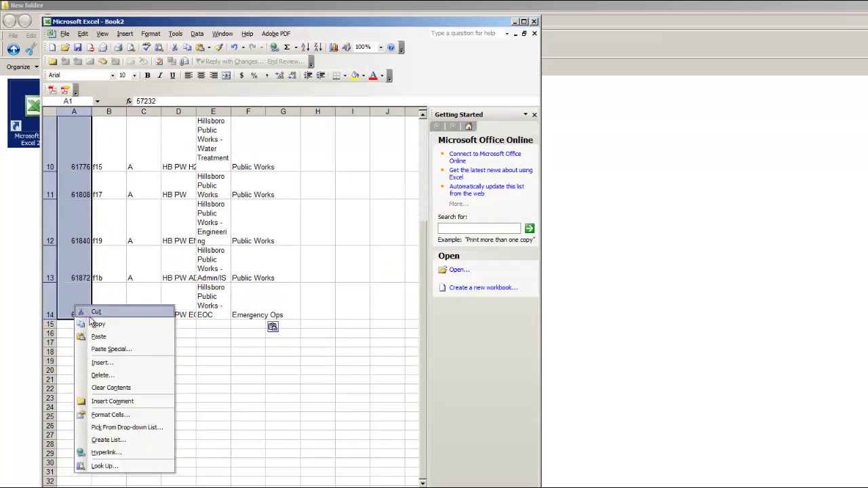
{"action": "left_click", "coordinate": [95, 333]}
{"action": "scroll", "coordinate": [158, 419], "scroll_direction": "up", "scroll_amount": 3}
{"action": "key", "text": "alt+Tab"}
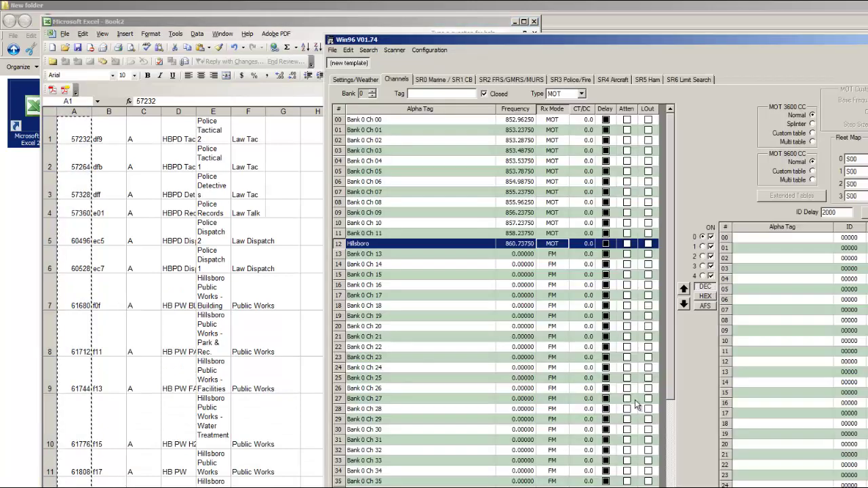
{"action": "left_click", "coordinate": [848, 237]}
{"action": "right_click", "coordinate": [848, 238]}
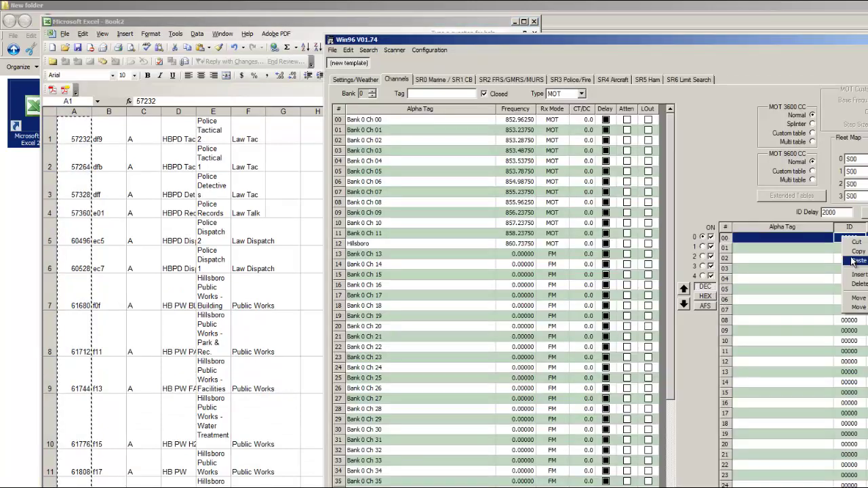
{"action": "left_click", "coordinate": [855, 263]}
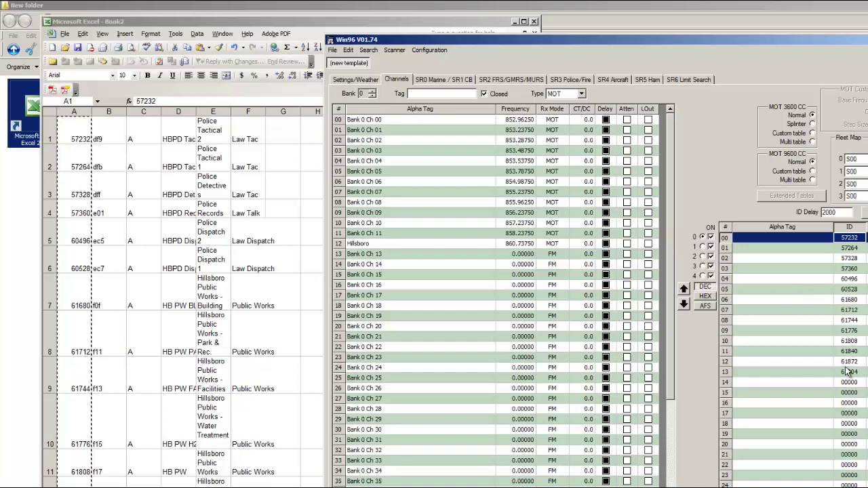
Copy the alpha tags from D1:D14 into Win96 Alpha Tag rows 00–13
{"action": "key", "text": "alt+Tab"}
{"action": "left_click_drag", "start_coordinate": [183, 124], "coordinate": [182, 390]}
{"action": "right_click", "coordinate": [182, 390]}
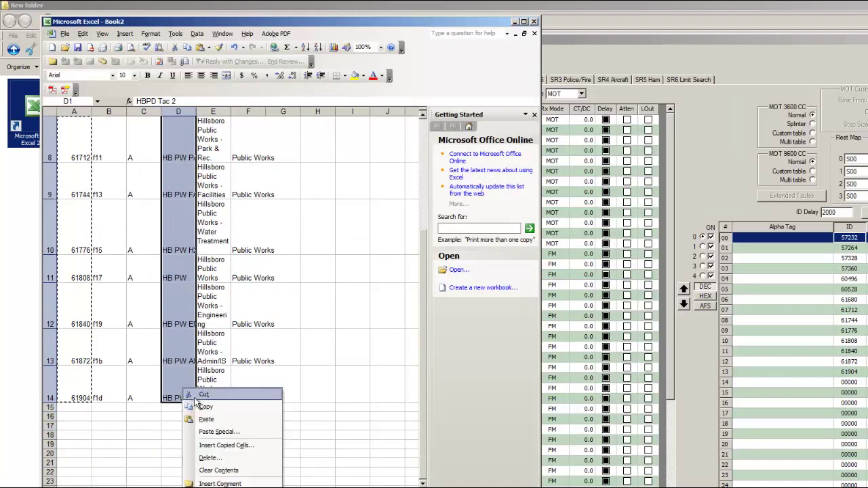
{"action": "left_click", "coordinate": [204, 405]}
{"action": "scroll", "coordinate": [204, 339], "scroll_direction": "up", "scroll_amount": 3}
{"action": "left_click", "coordinate": [787, 239]}
{"action": "right_click", "coordinate": [786, 239]}
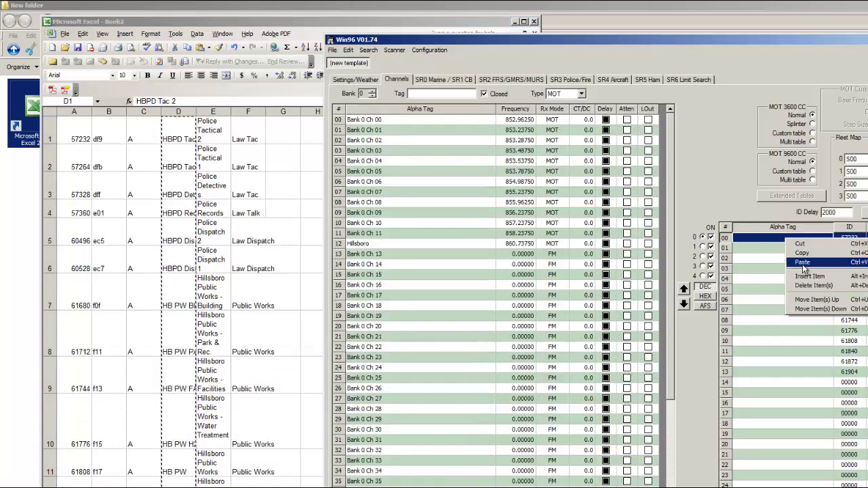
{"action": "left_click", "coordinate": [802, 280]}
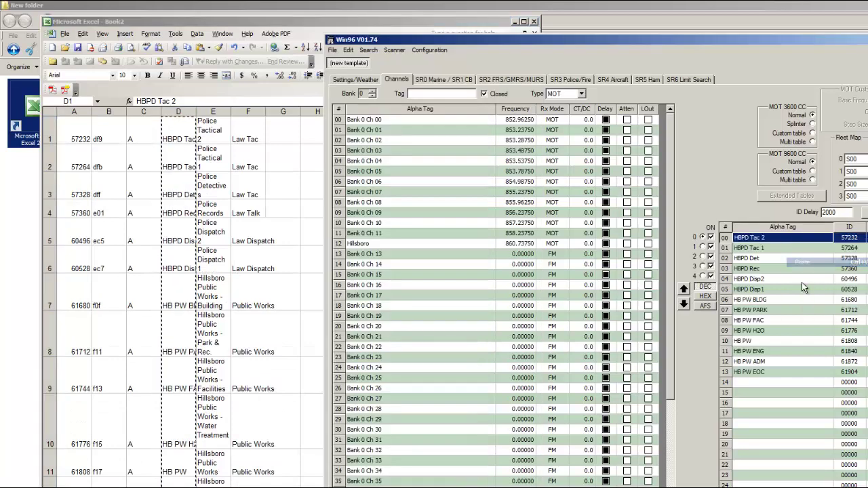
Save as Youtube Tutorial.p96, replacing the existing file, then open the Scanner menu
{"action": "left_click", "coordinate": [333, 51]}
{"action": "left_click", "coordinate": [357, 94]}
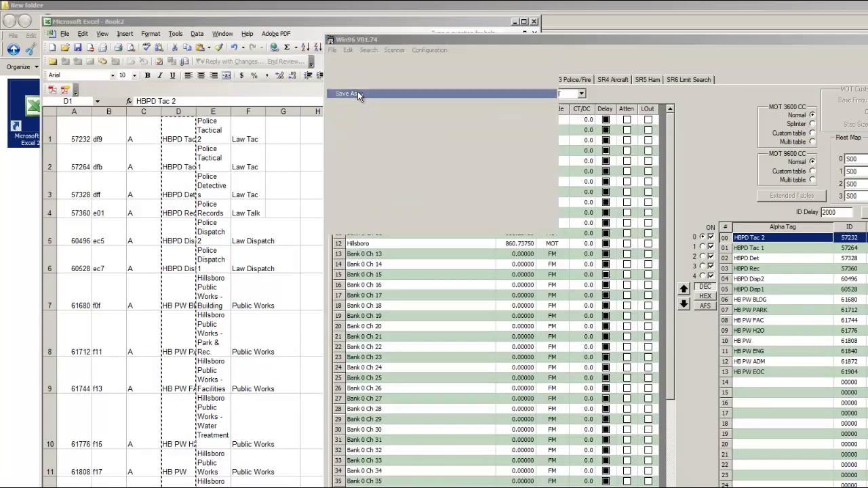
{"action": "left_click", "coordinate": [558, 337]}
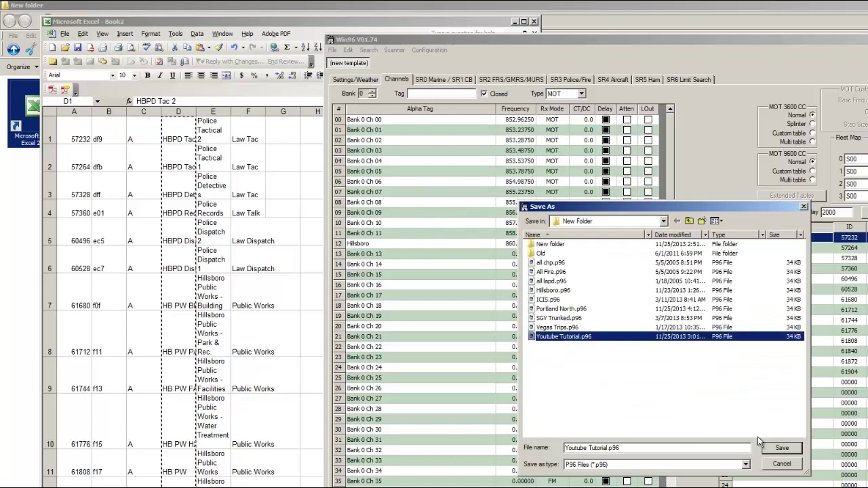
{"action": "left_click", "coordinate": [781, 449]}
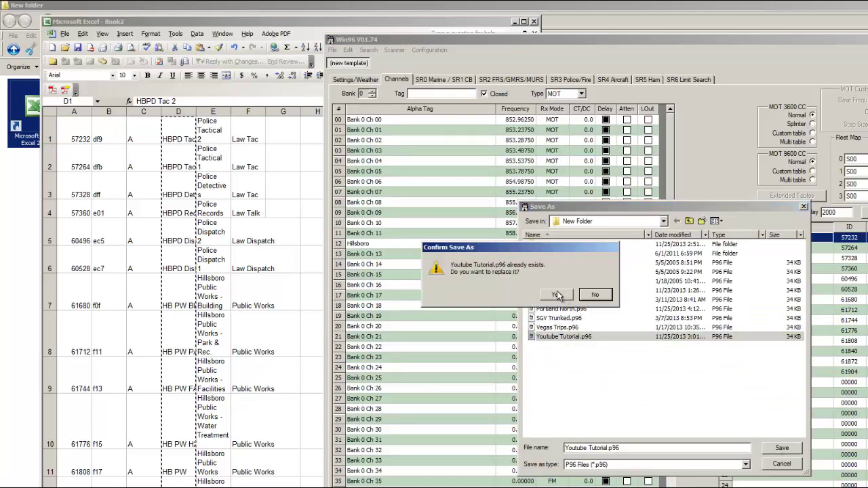
{"action": "left_click", "coordinate": [558, 296]}
{"action": "left_click", "coordinate": [395, 51]}
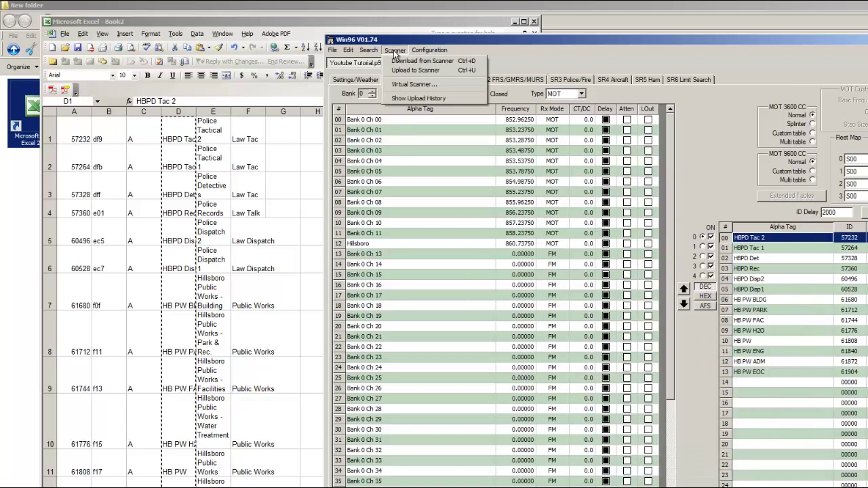